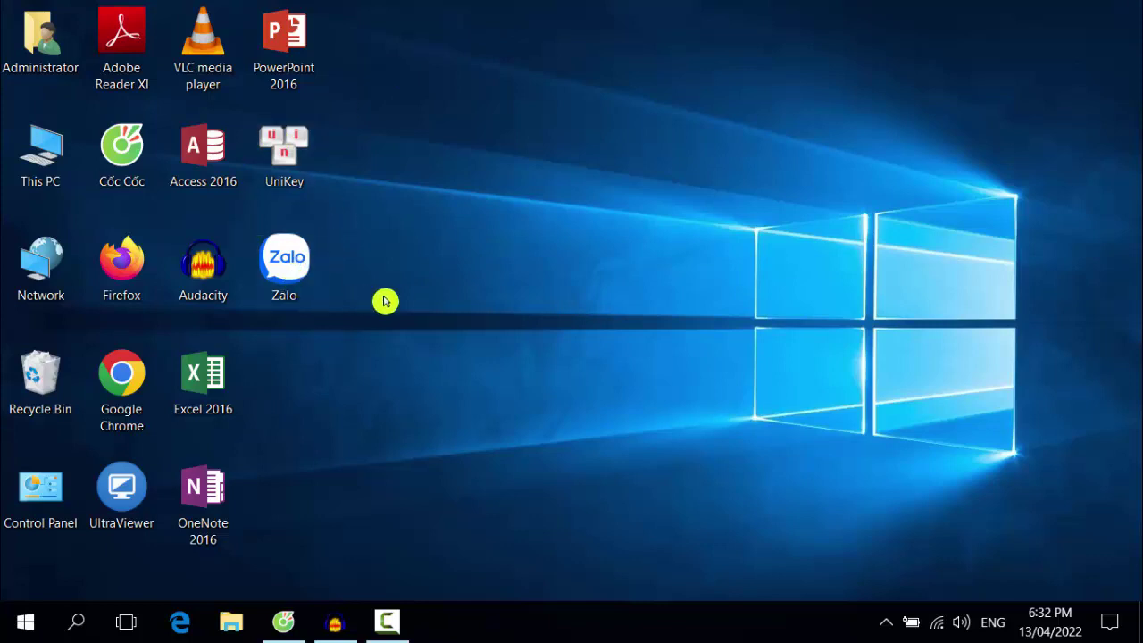
Open Zalo, look through the friend suggestions in its contacts, and minimize the window
{"action": "double_click", "coordinate": [305, 283]}
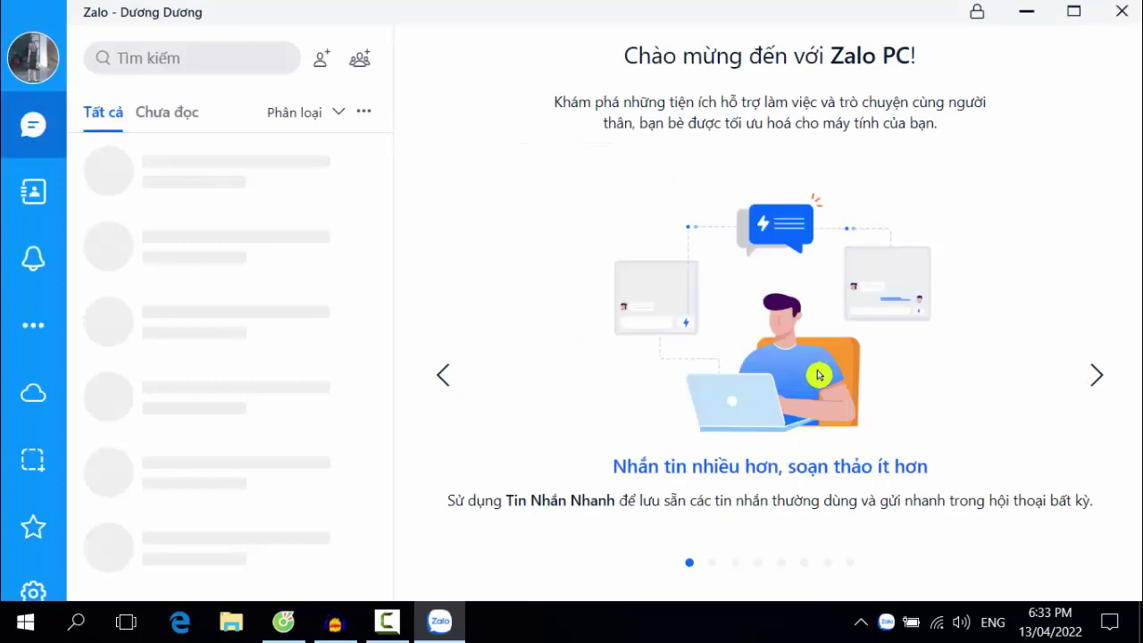
{"action": "left_click", "coordinate": [33, 199]}
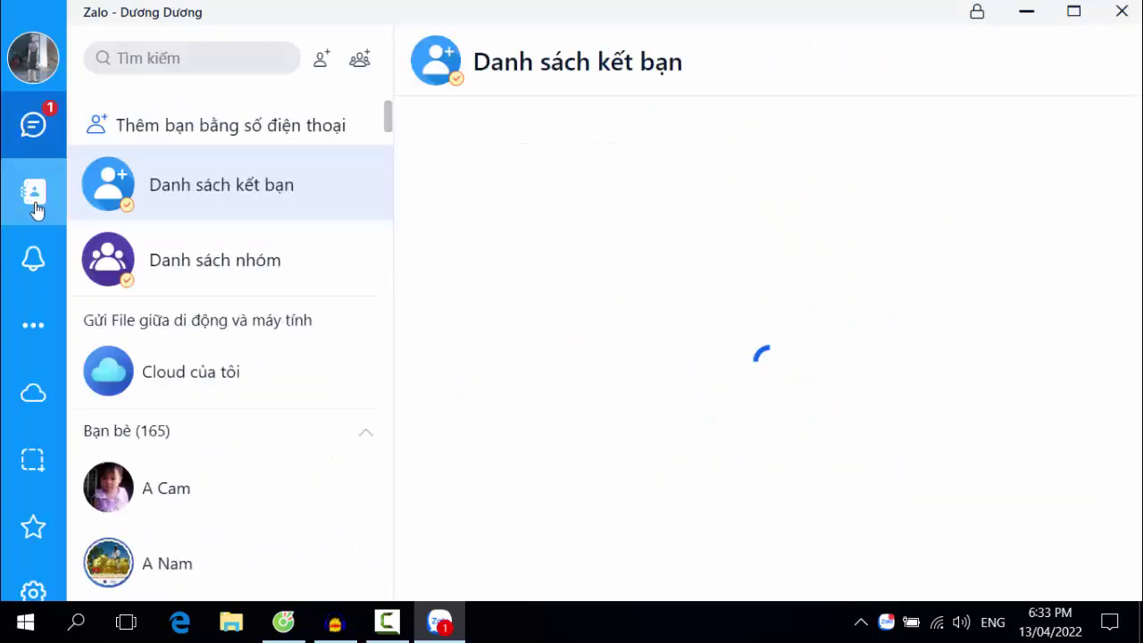
{"action": "left_click_drag", "start_coordinate": [1137, 135], "coordinate": [1138, 163]}
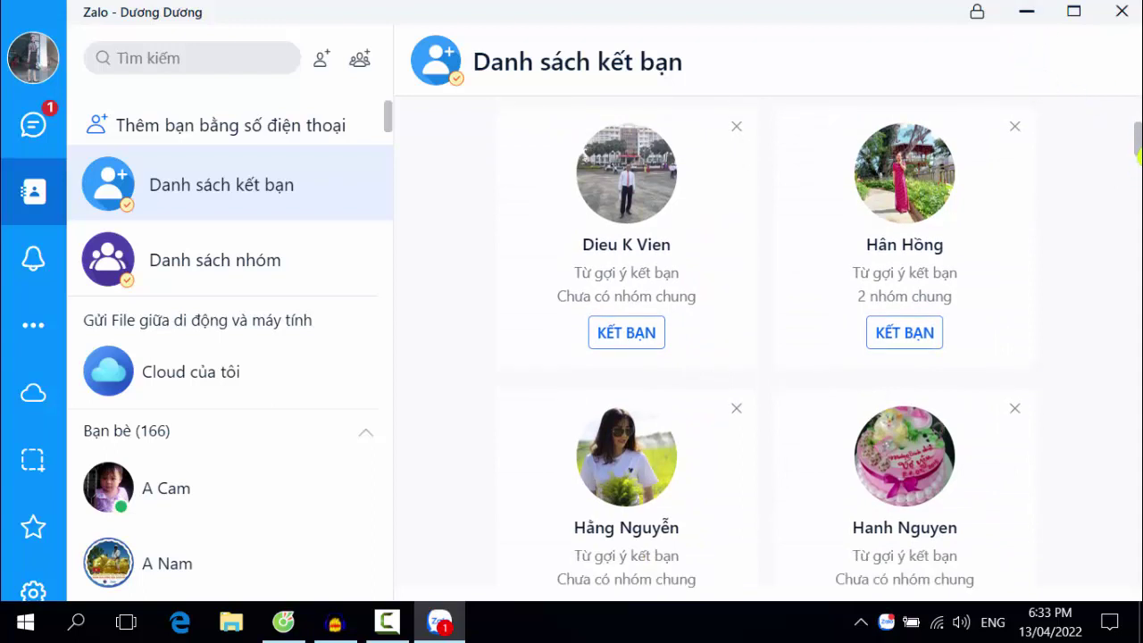
{"action": "scroll", "coordinate": [1138, 153], "scroll_direction": "down", "scroll_amount": 3}
{"action": "left_click", "coordinate": [1027, 15]}
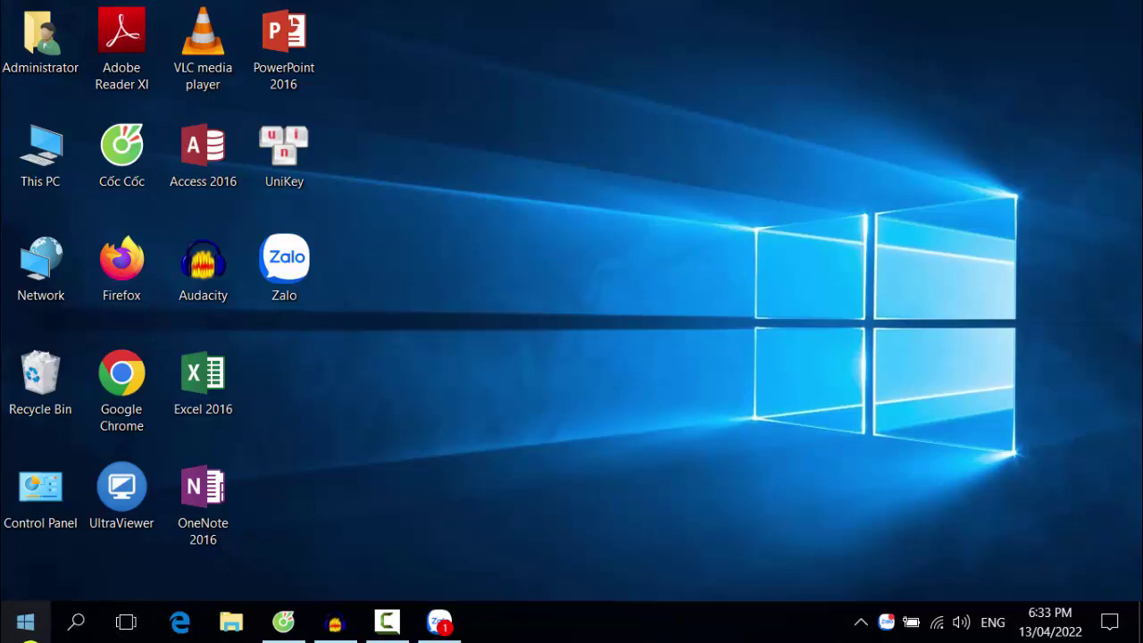
Search Windows for "con" and open Control Panel
{"action": "left_click", "coordinate": [25, 625]}
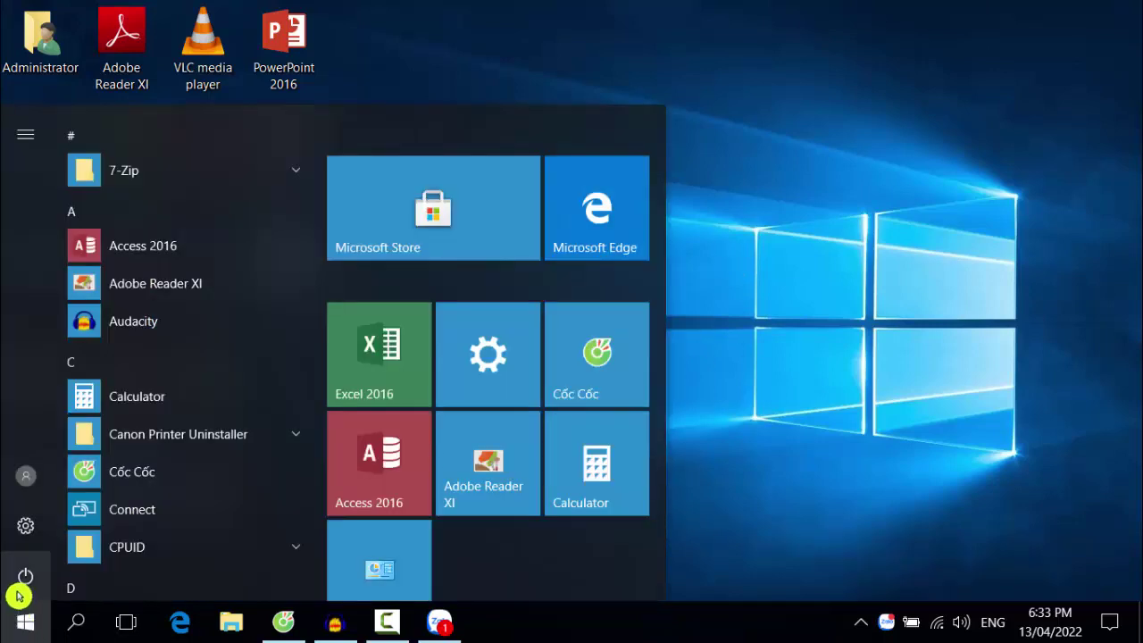
{"action": "left_click", "coordinate": [77, 623]}
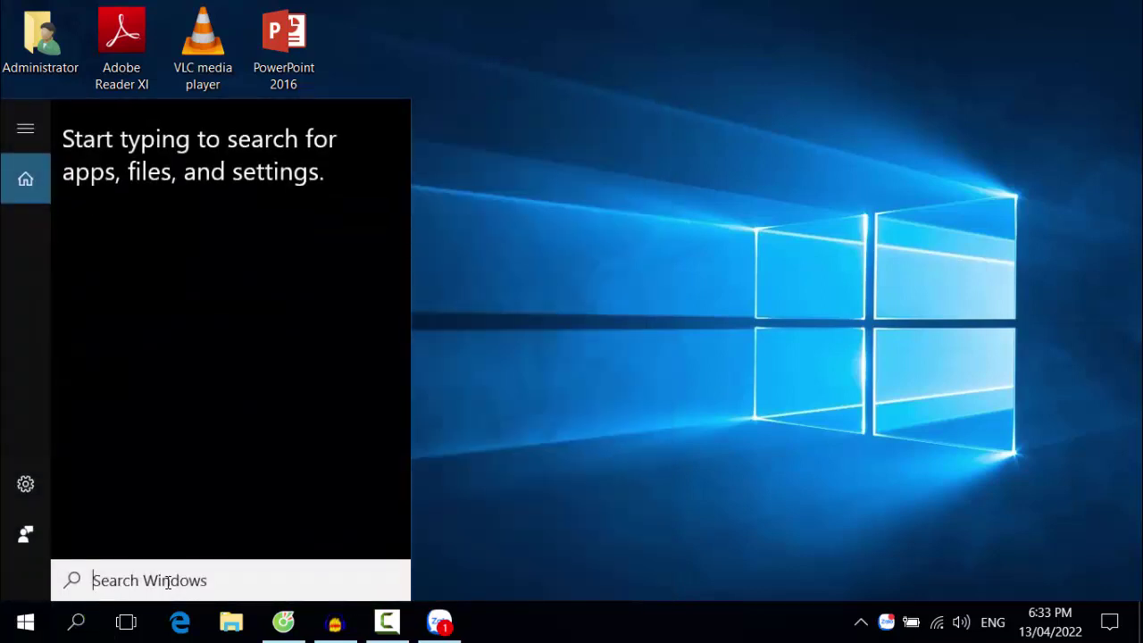
{"action": "type", "text": "con"}
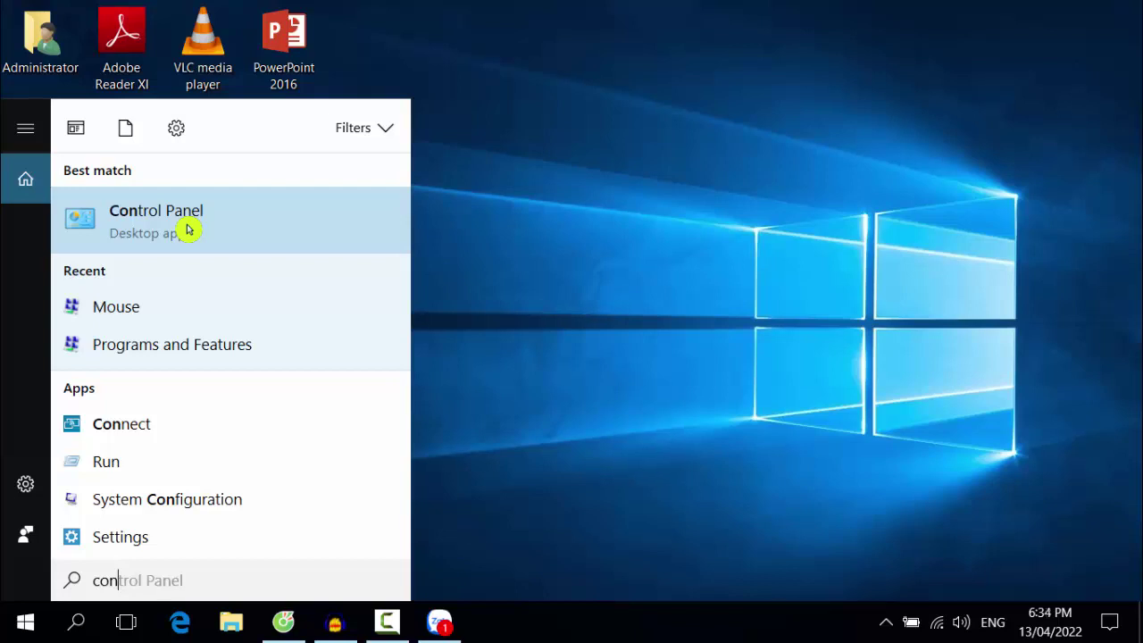
{"action": "left_click", "coordinate": [504, 230]}
{"action": "left_click", "coordinate": [78, 630]}
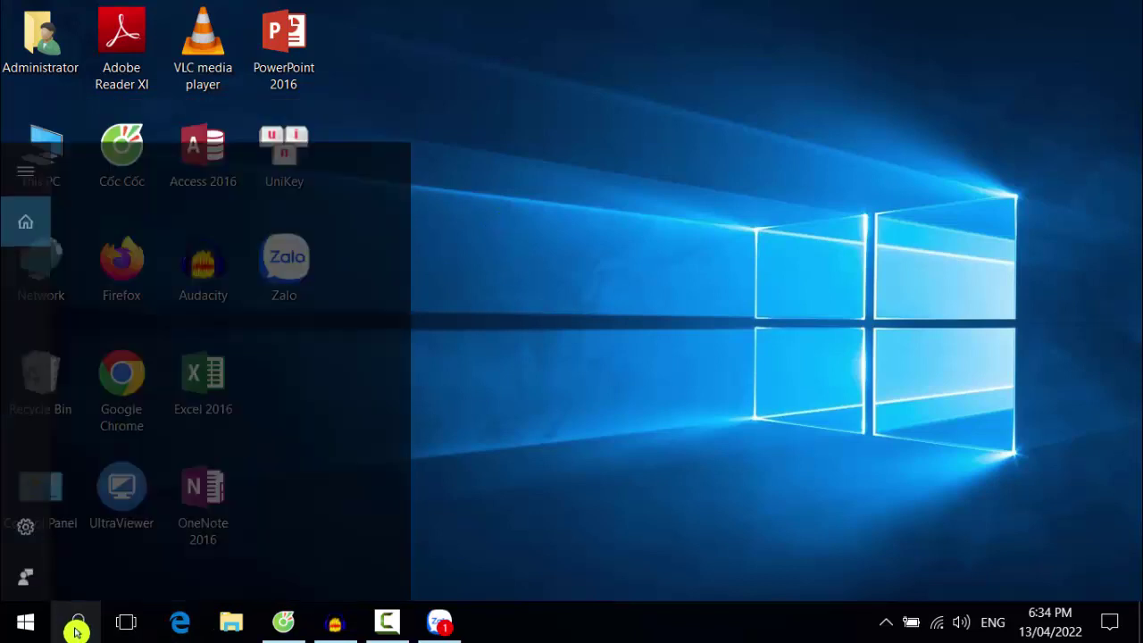
{"action": "type", "text": "con"}
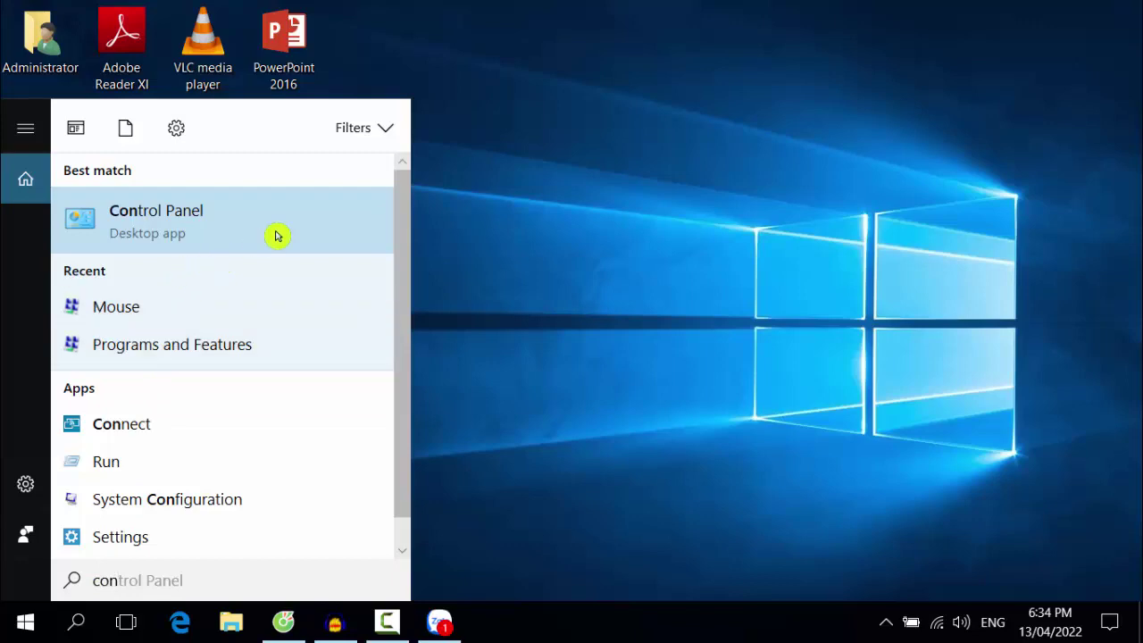
{"action": "left_click", "coordinate": [164, 230]}
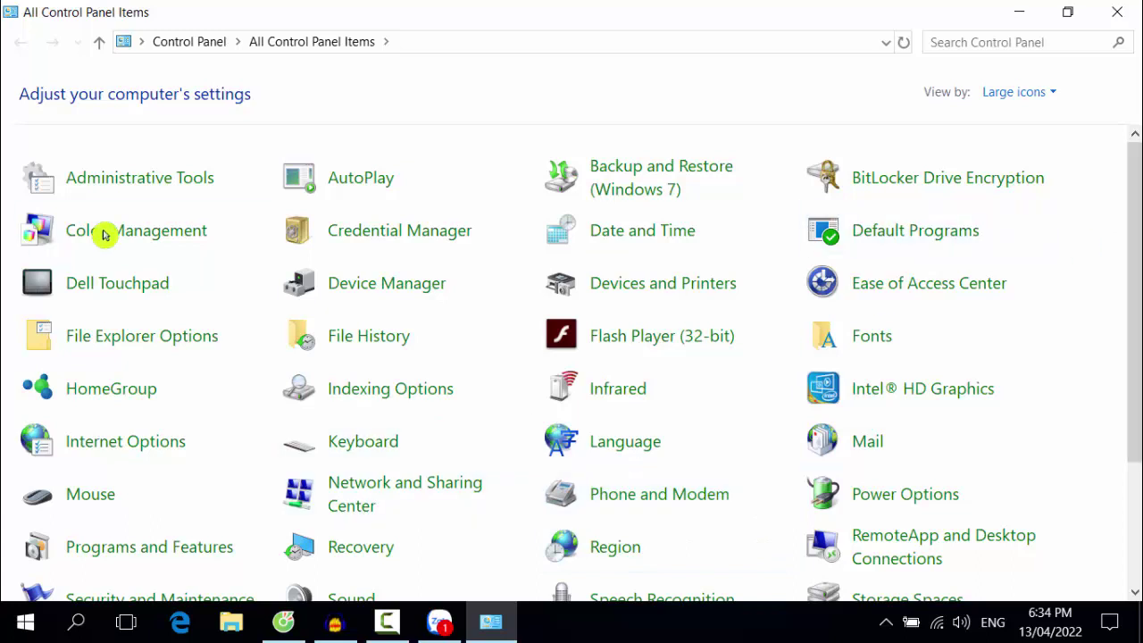
Switch Control Panel to the Category view and find Zalo in the Programs and Features list of installed programs
{"action": "left_click_drag", "start_coordinate": [1138, 225], "coordinate": [1138, 197]}
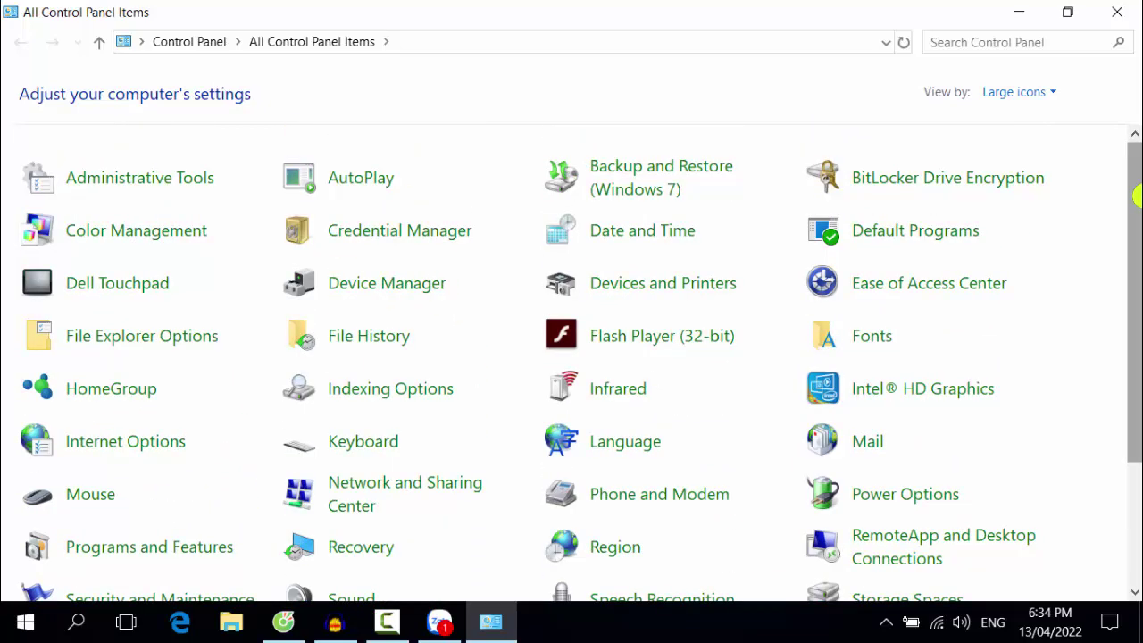
{"action": "left_click_drag", "start_coordinate": [1137, 192], "coordinate": [1133, 189]}
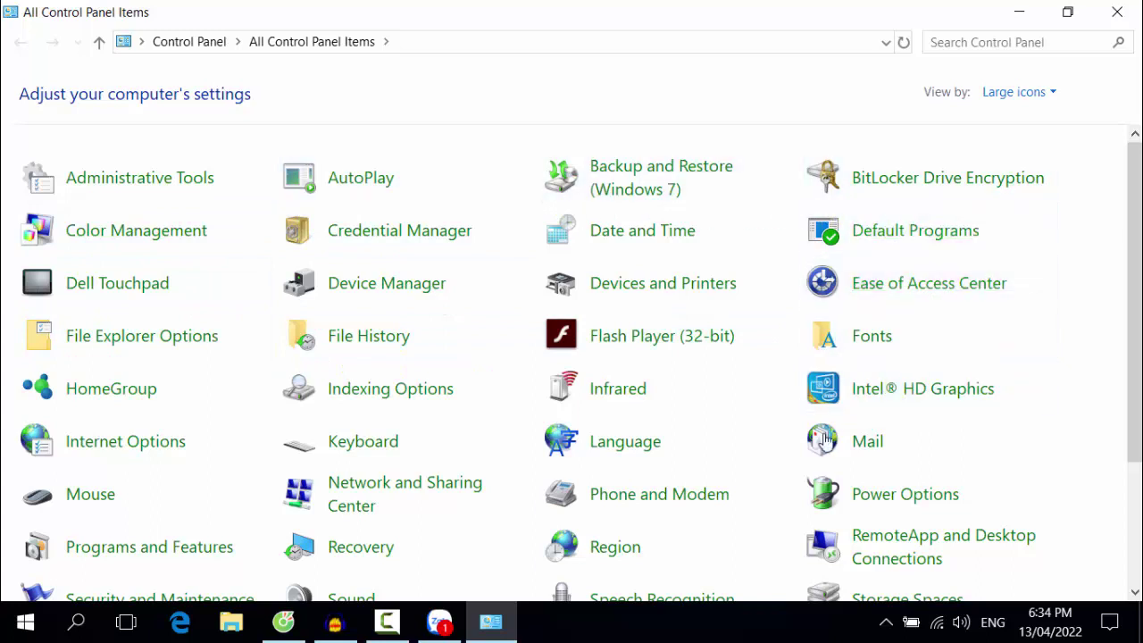
{"action": "left_click", "coordinate": [1056, 95]}
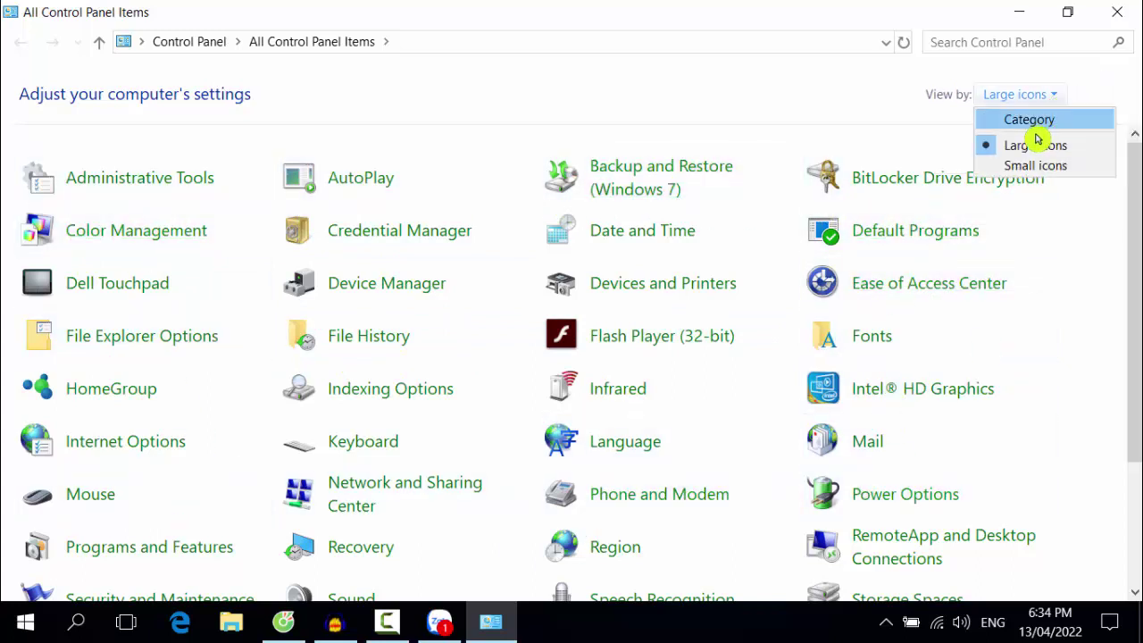
{"action": "left_click", "coordinate": [1038, 123]}
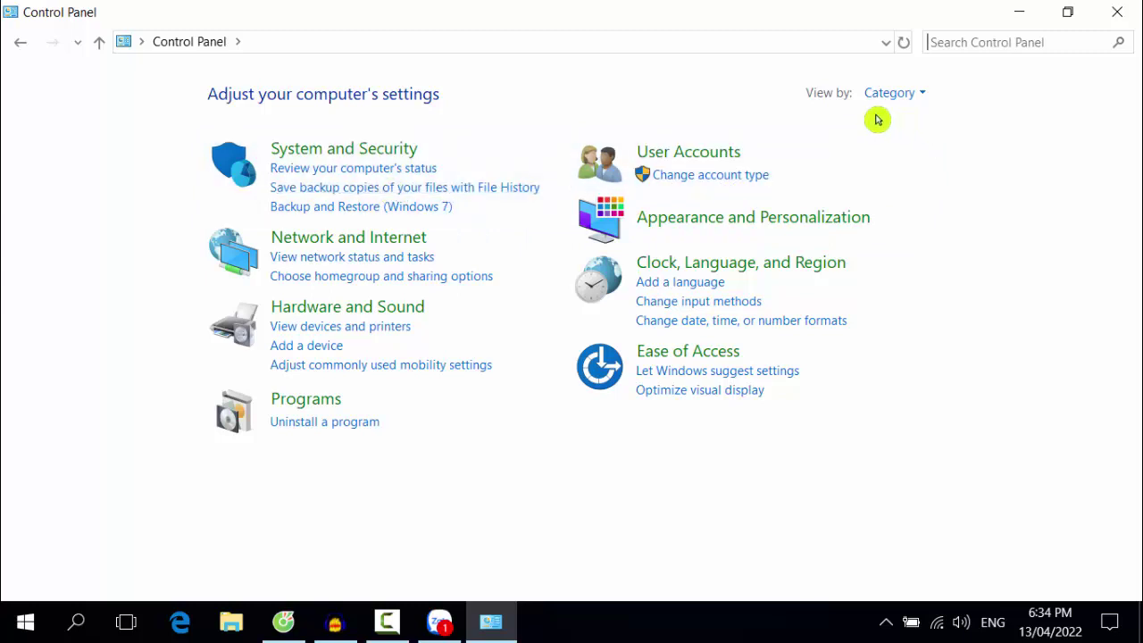
{"action": "left_click", "coordinate": [307, 400]}
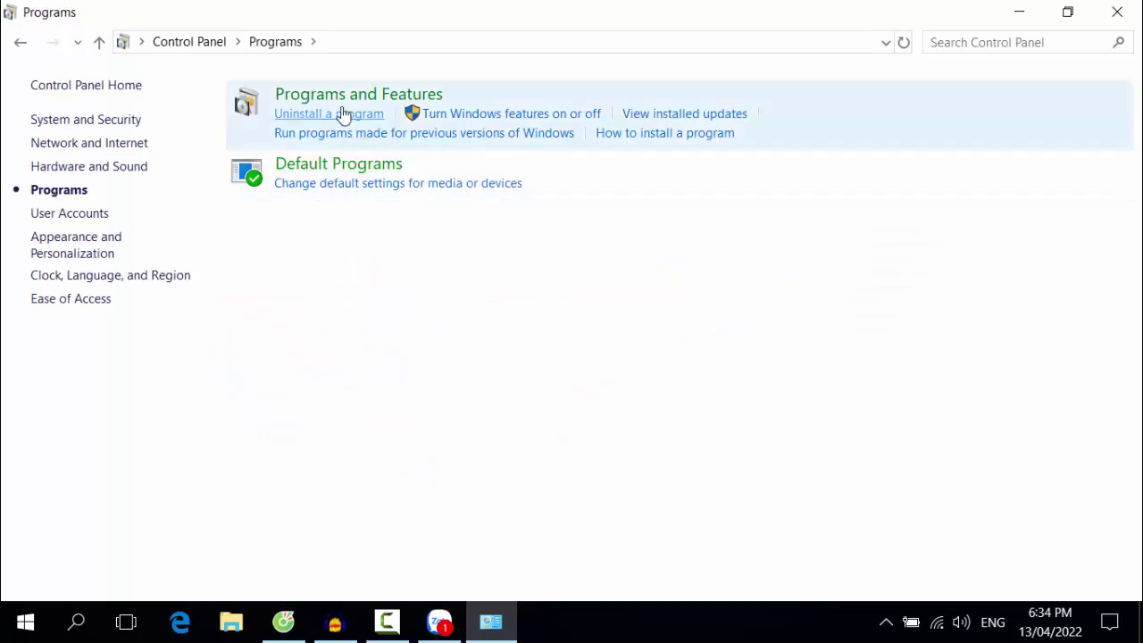
{"action": "left_click", "coordinate": [383, 98]}
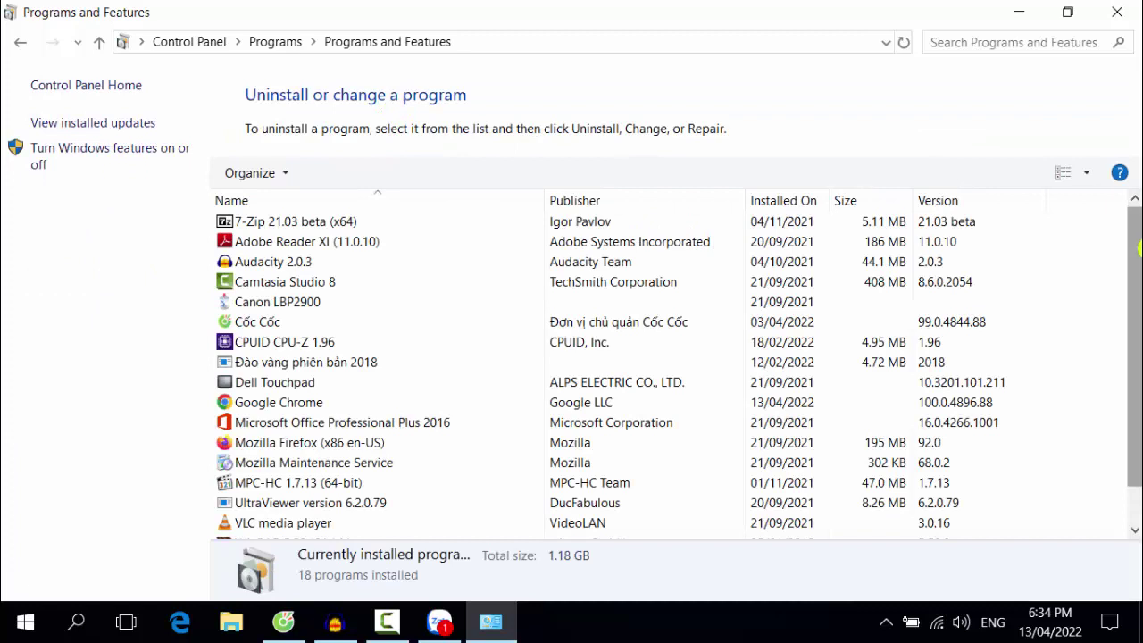
{"action": "left_click_drag", "start_coordinate": [1139, 251], "coordinate": [1139, 284]}
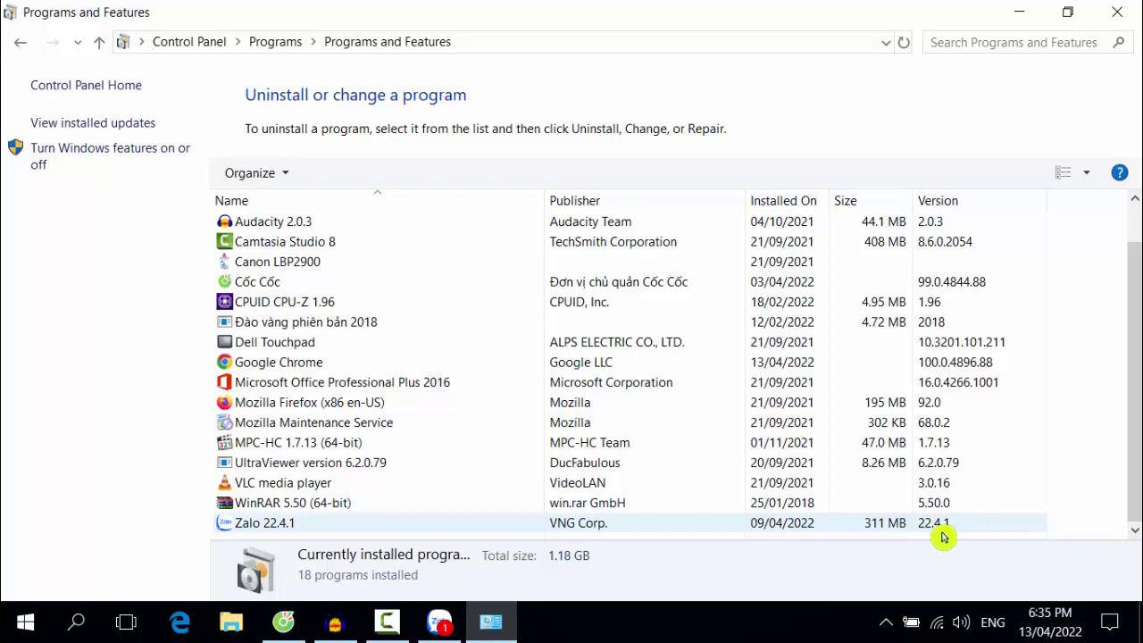
Return to Control Panel's large icons view and find Zalo 22.4.1 in Programs and Features
{"action": "left_click", "coordinate": [20, 42]}
{"action": "left_click", "coordinate": [20, 45]}
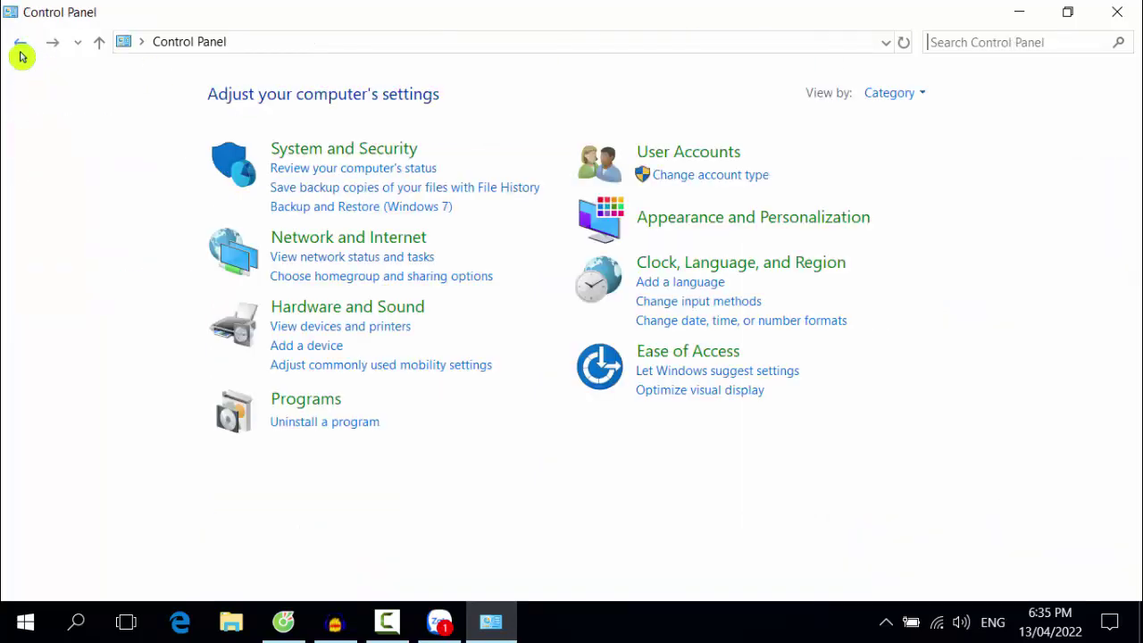
{"action": "left_click", "coordinate": [20, 44]}
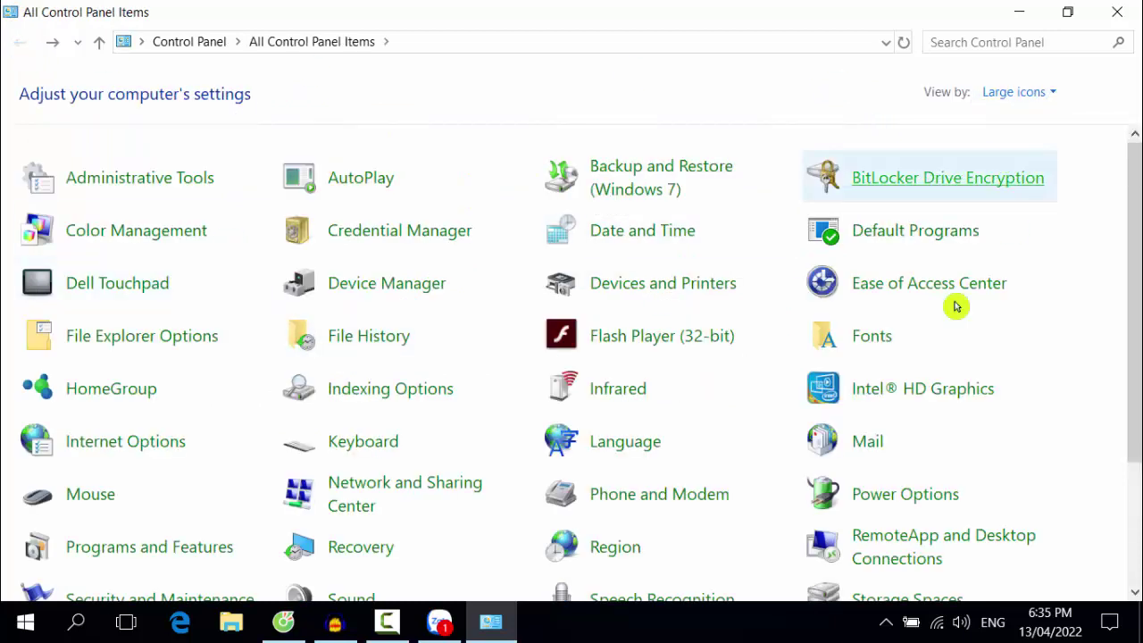
{"action": "left_click_drag", "start_coordinate": [1135, 215], "coordinate": [1136, 287]}
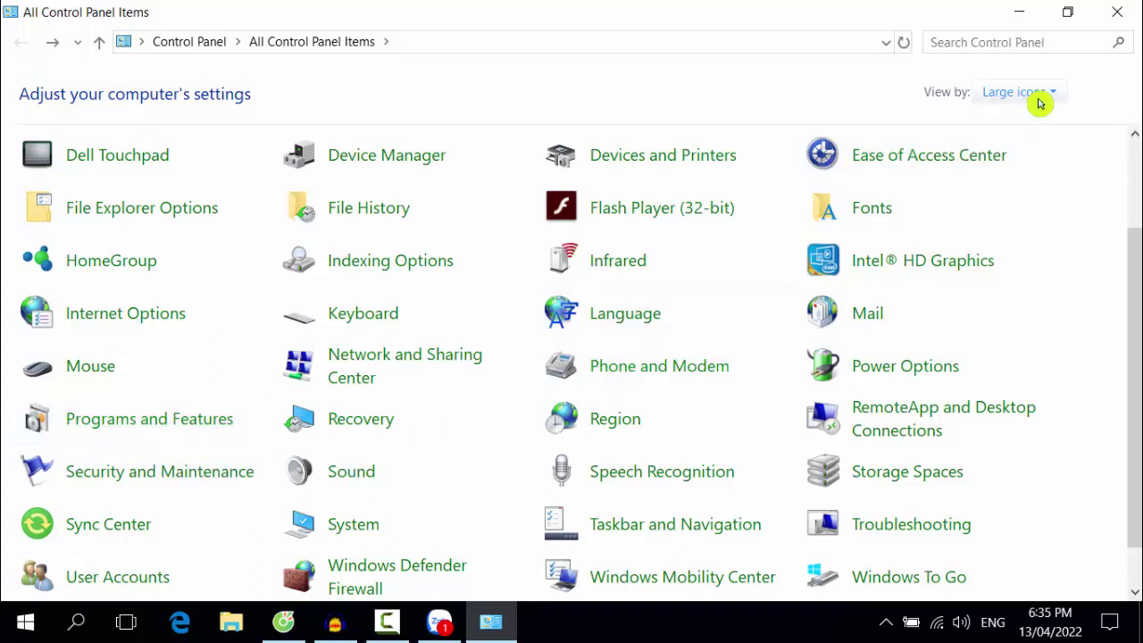
{"action": "left_click", "coordinate": [105, 424]}
{"action": "mouse_move", "coordinate": [1134, 313]}
{"action": "left_mouse_down"}
{"action": "mouse_move", "coordinate": [1135, 358]}
{"action": "mouse_move", "coordinate": [1132, 300]}
{"action": "left_mouse_up"}
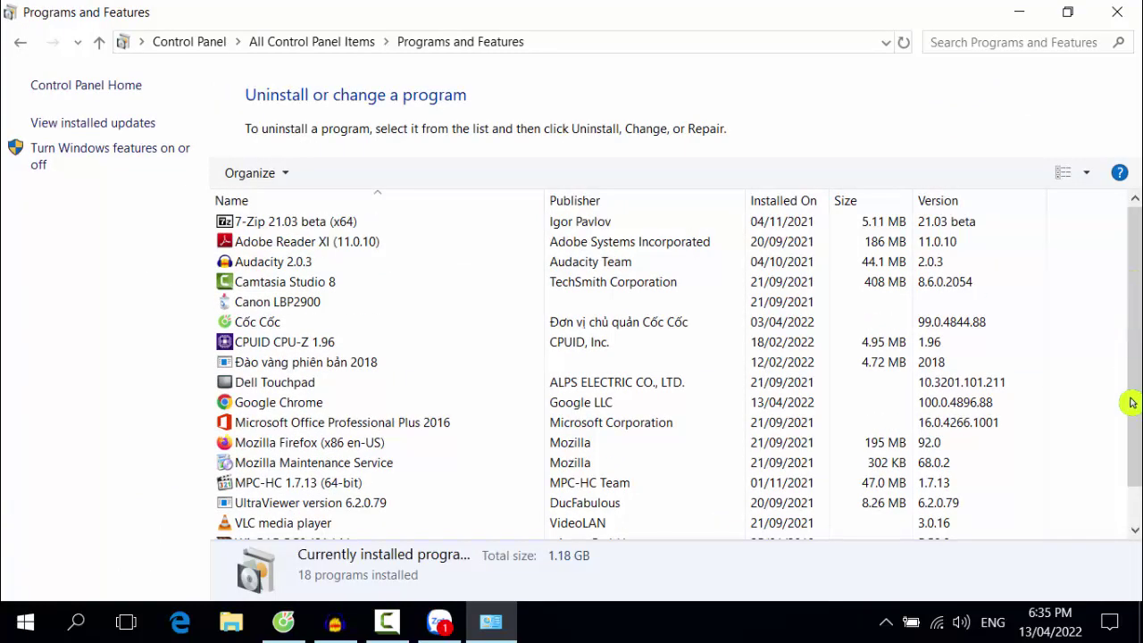
{"action": "left_click_drag", "start_coordinate": [1131, 401], "coordinate": [1132, 442]}
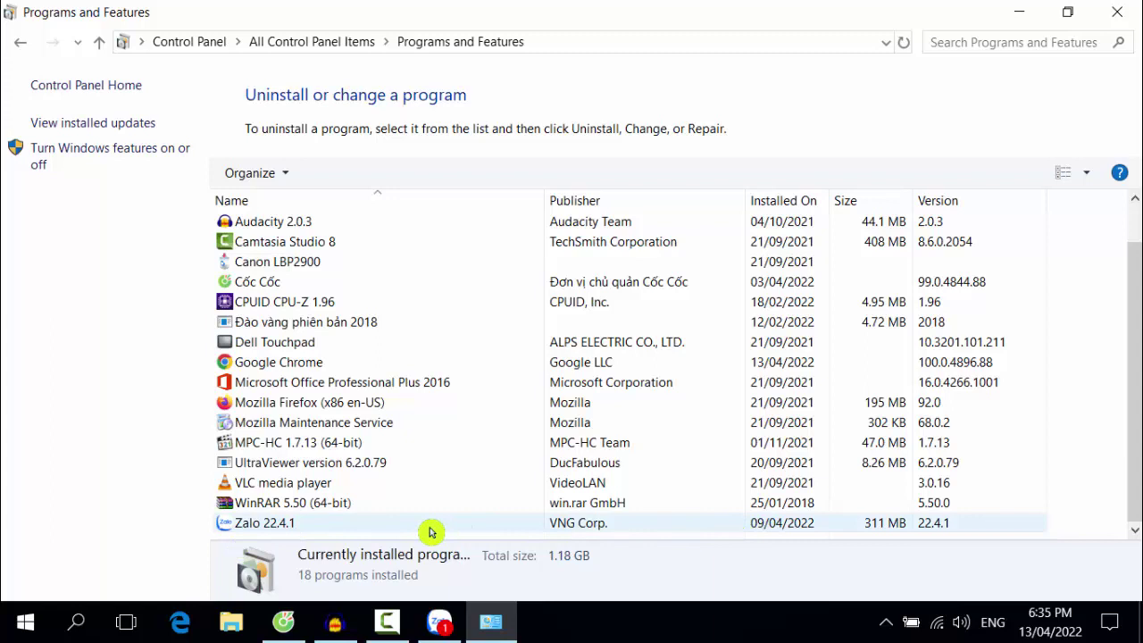
Try to uninstall Zalo 22.4.1, confirming the removal but dismissing the request to close the running program
{"action": "left_click", "coordinate": [286, 527]}
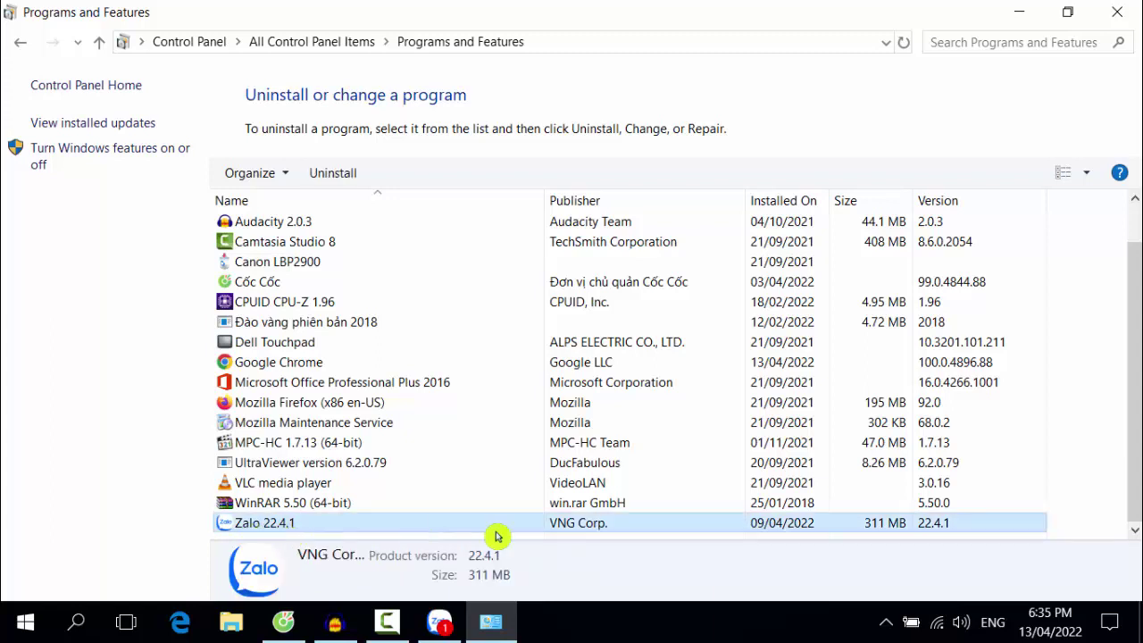
{"action": "right_click", "coordinate": [416, 533]}
{"action": "left_click", "coordinate": [353, 533]}
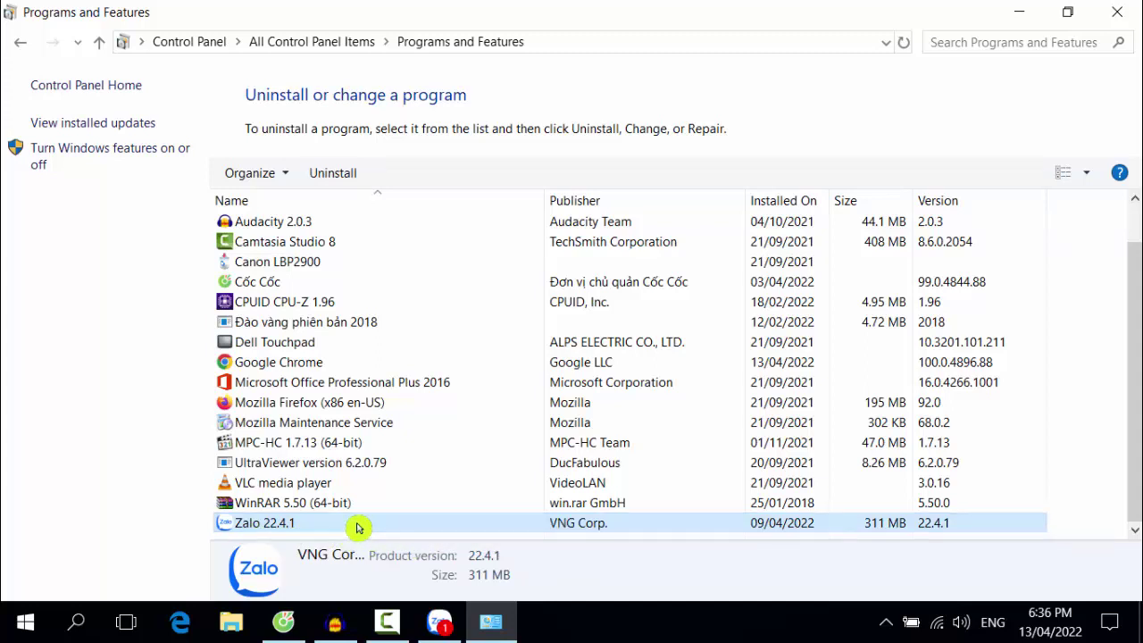
{"action": "right_click", "coordinate": [358, 531]}
{"action": "left_click", "coordinate": [661, 541]}
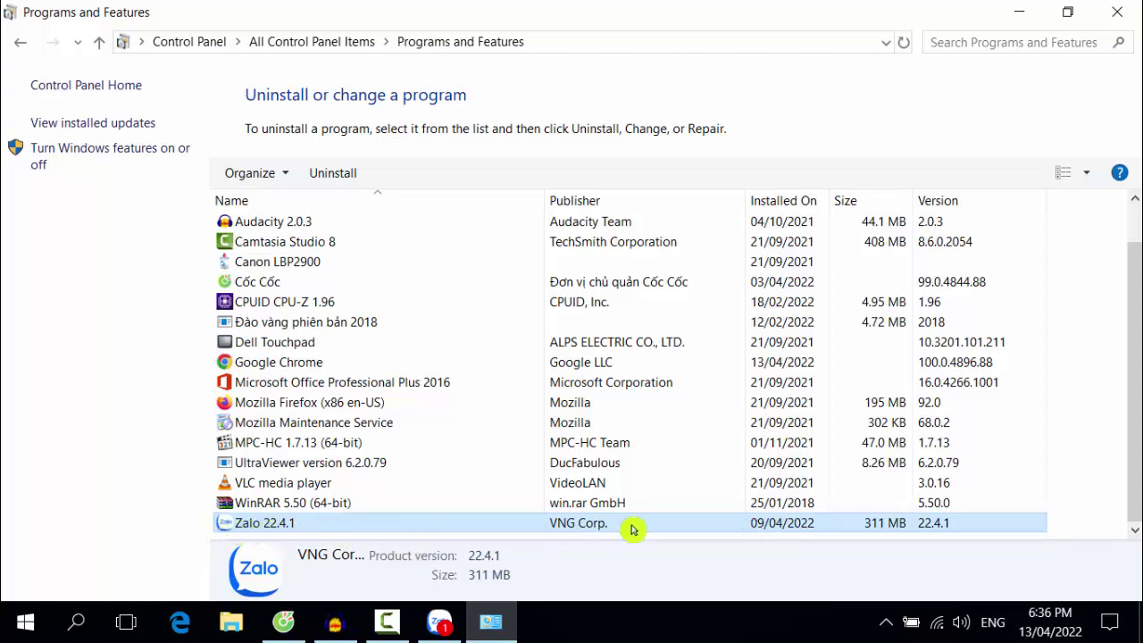
{"action": "right_click", "coordinate": [433, 528]}
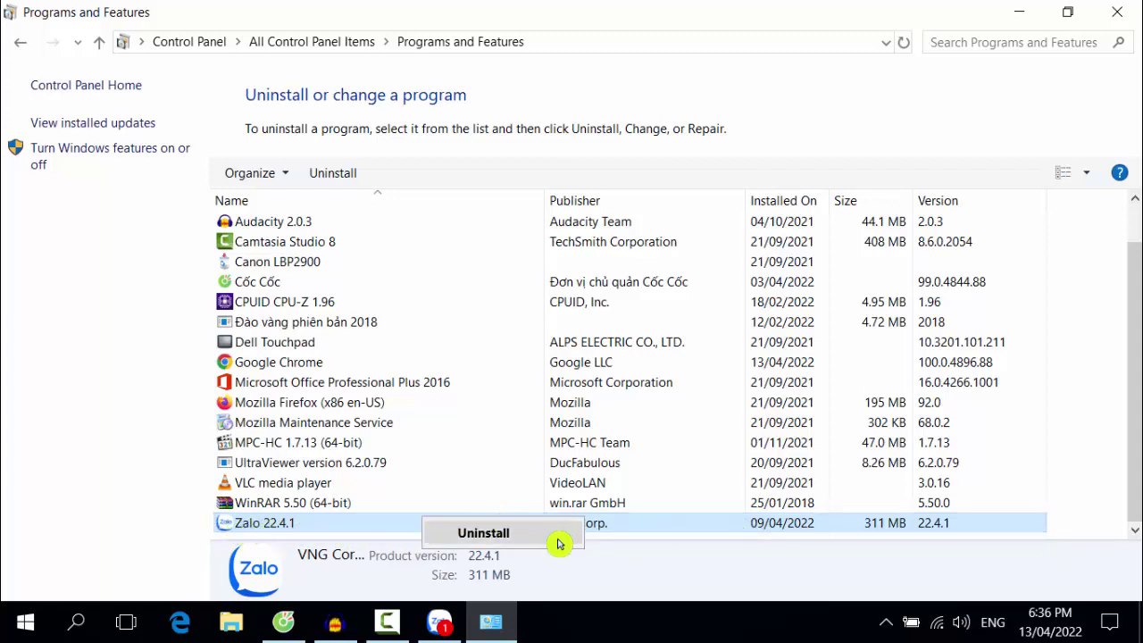
{"action": "left_click", "coordinate": [486, 536]}
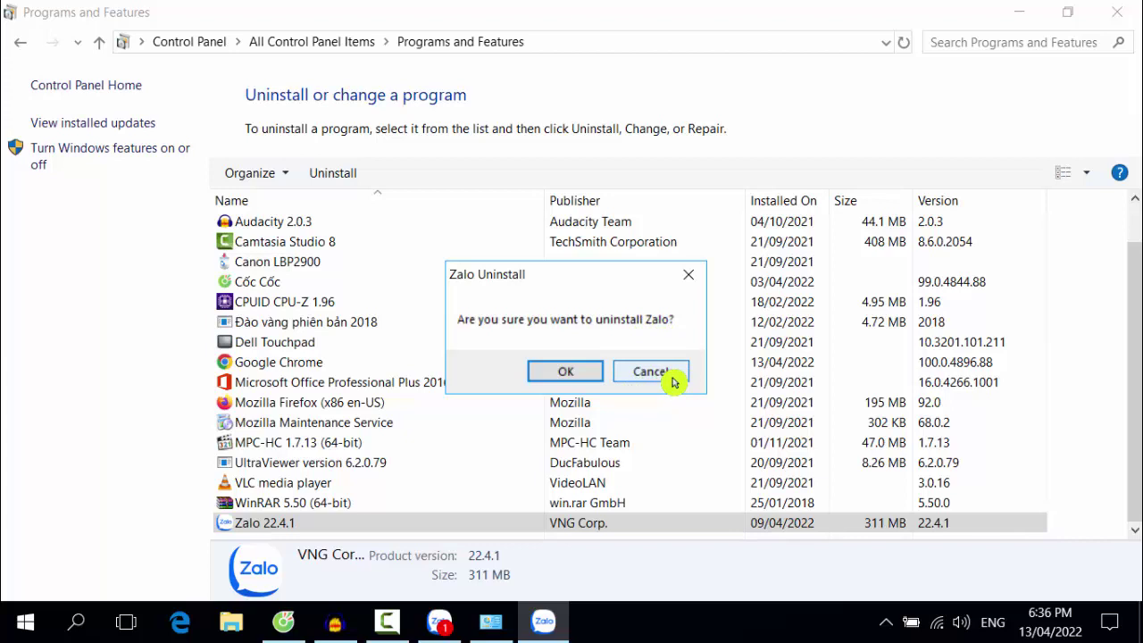
{"action": "left_click", "coordinate": [565, 373]}
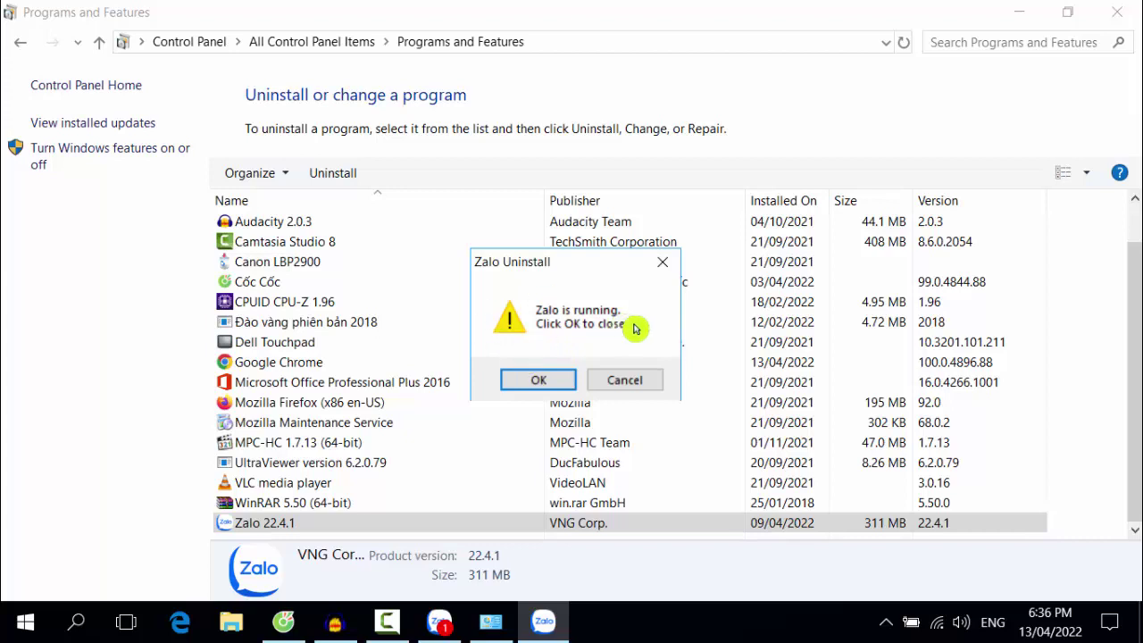
{"action": "left_click", "coordinate": [661, 275]}
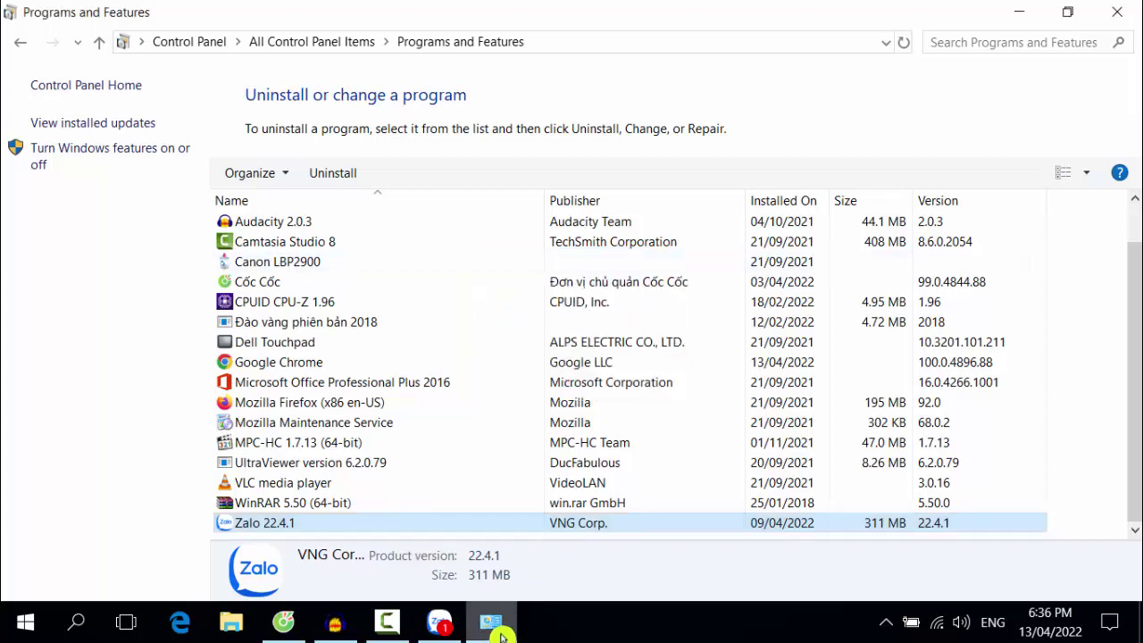
Close the open Zalo window and uninstall Zalo 22.4.1, agreeing to close the running program and delete all app data
{"action": "right_click", "coordinate": [438, 621]}
{"action": "left_click", "coordinate": [426, 590]}
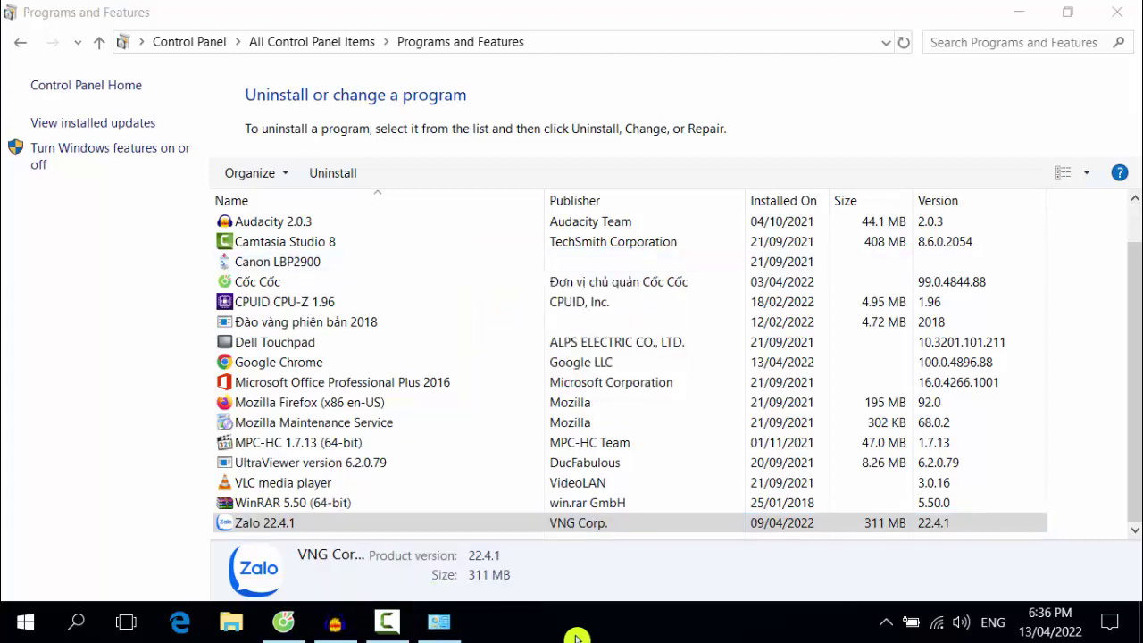
{"action": "right_click", "coordinate": [412, 525]}
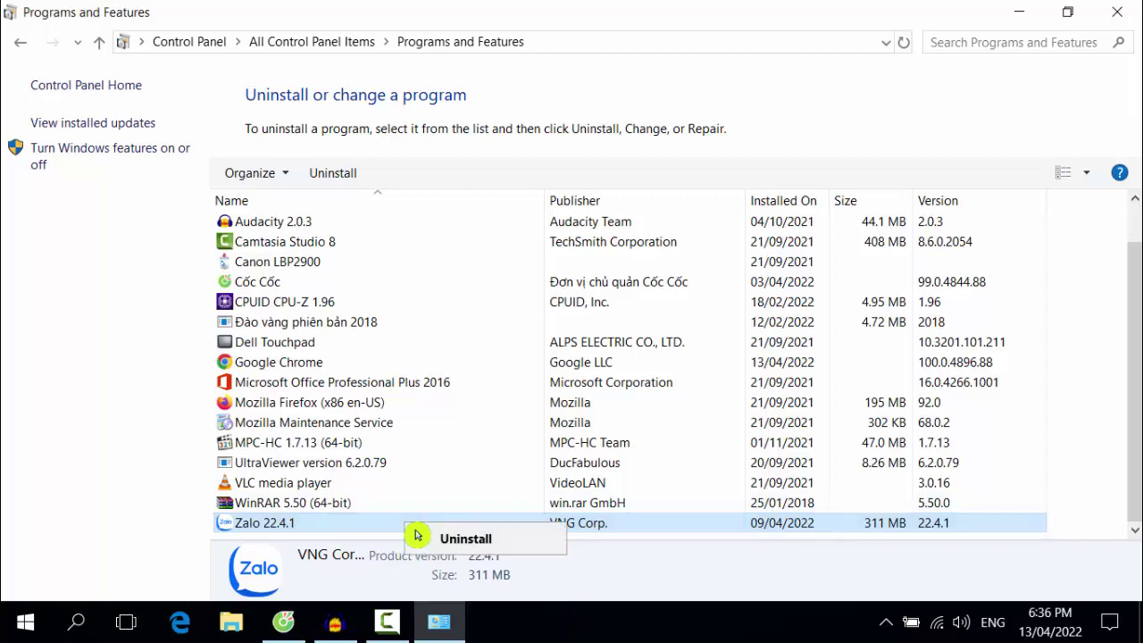
{"action": "left_click", "coordinate": [483, 543]}
{"action": "left_click", "coordinate": [578, 387]}
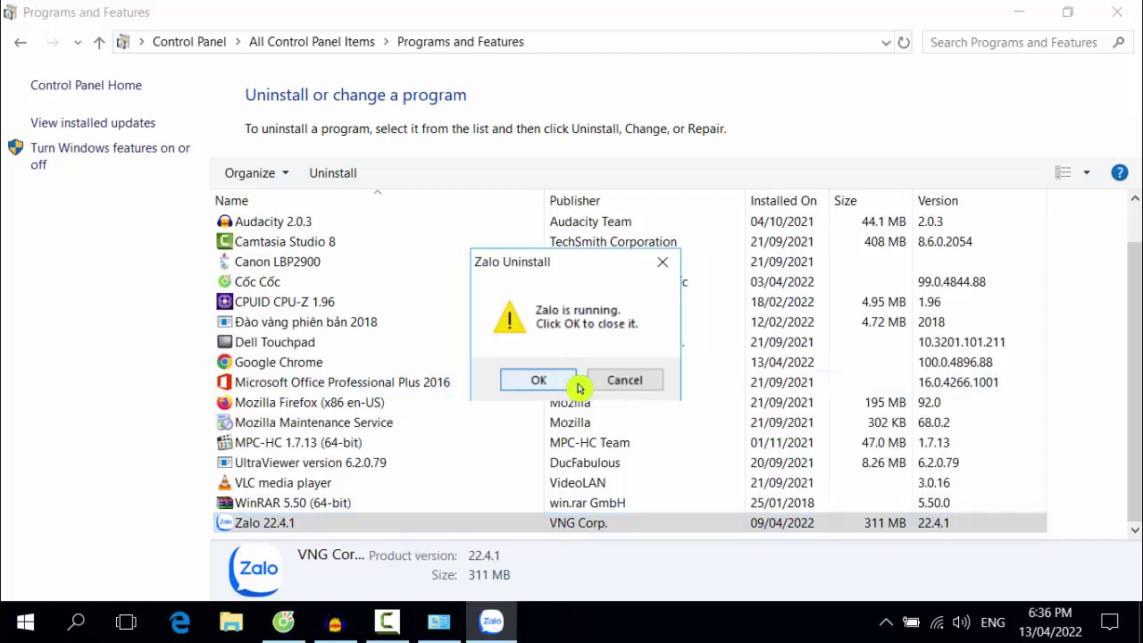
{"action": "left_click", "coordinate": [539, 382]}
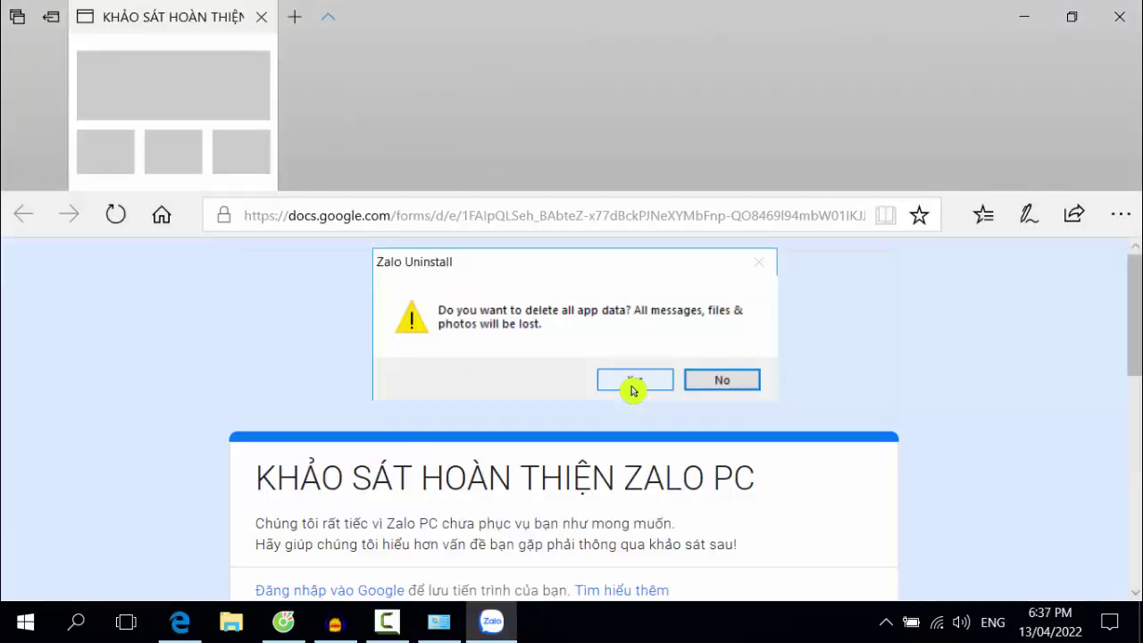
{"action": "left_click", "coordinate": [634, 384]}
Look over the Zalo PC uninstall survey in the browser
{"action": "scroll", "coordinate": [1054, 393], "scroll_direction": "down", "scroll_amount": 1}
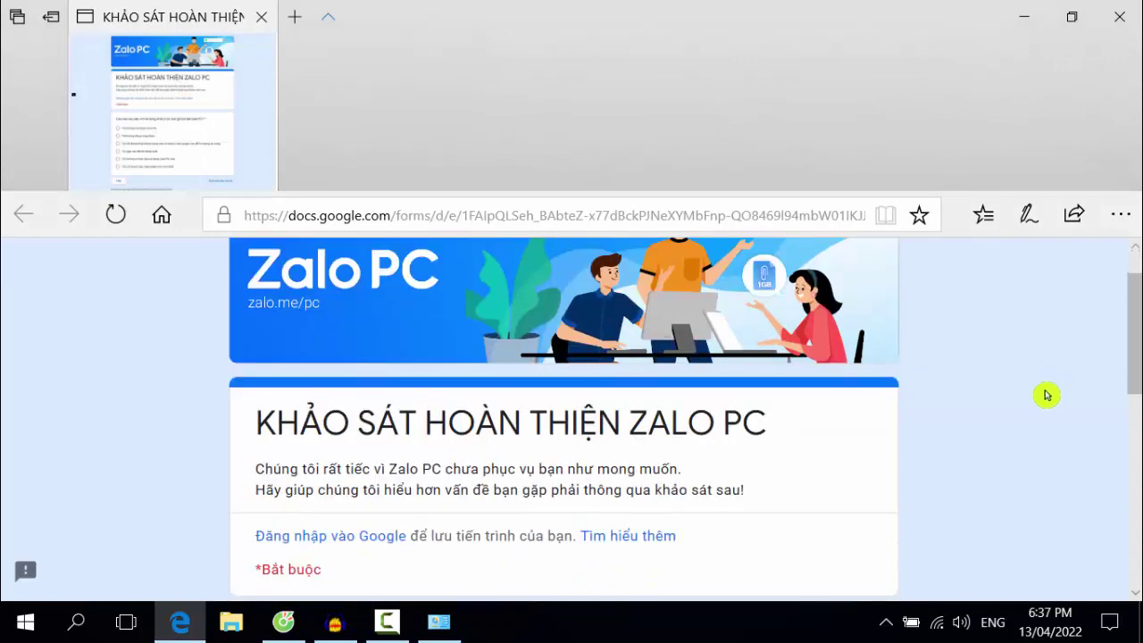
{"action": "scroll", "coordinate": [1033, 390], "scroll_direction": "up", "scroll_amount": 1}
{"action": "scroll", "coordinate": [942, 394], "scroll_direction": "down", "scroll_amount": 2}
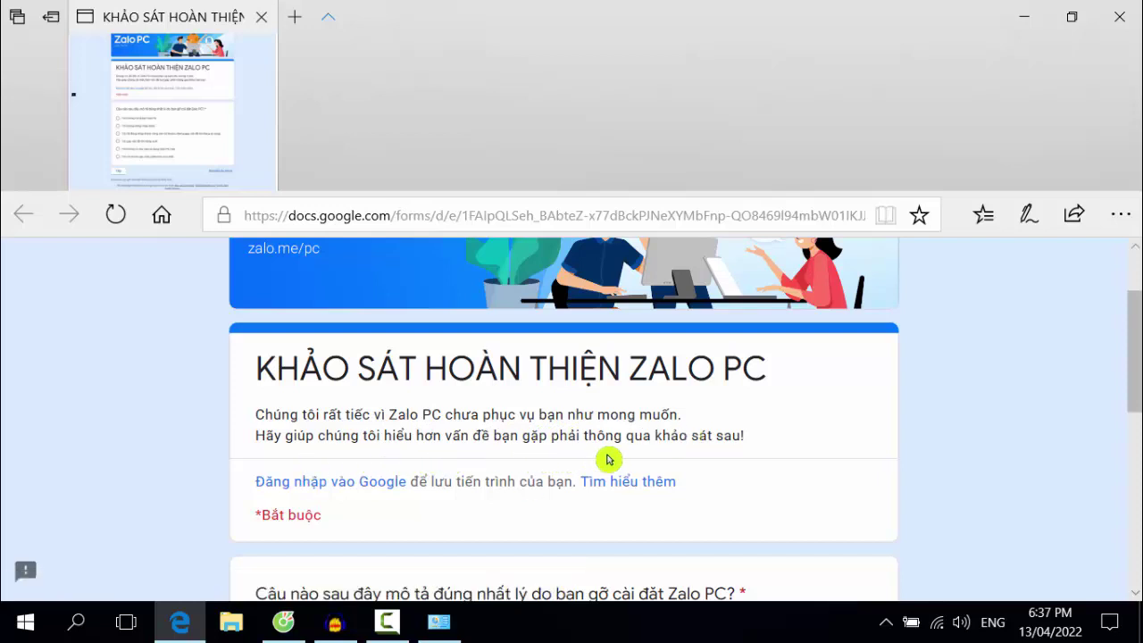
Answer the uninstall-reason question with "Tôi không có nhu cầu sử dụng Zalo PC nữa" and continue to the next survey page
{"action": "scroll", "coordinate": [720, 454], "scroll_direction": "down", "scroll_amount": 3}
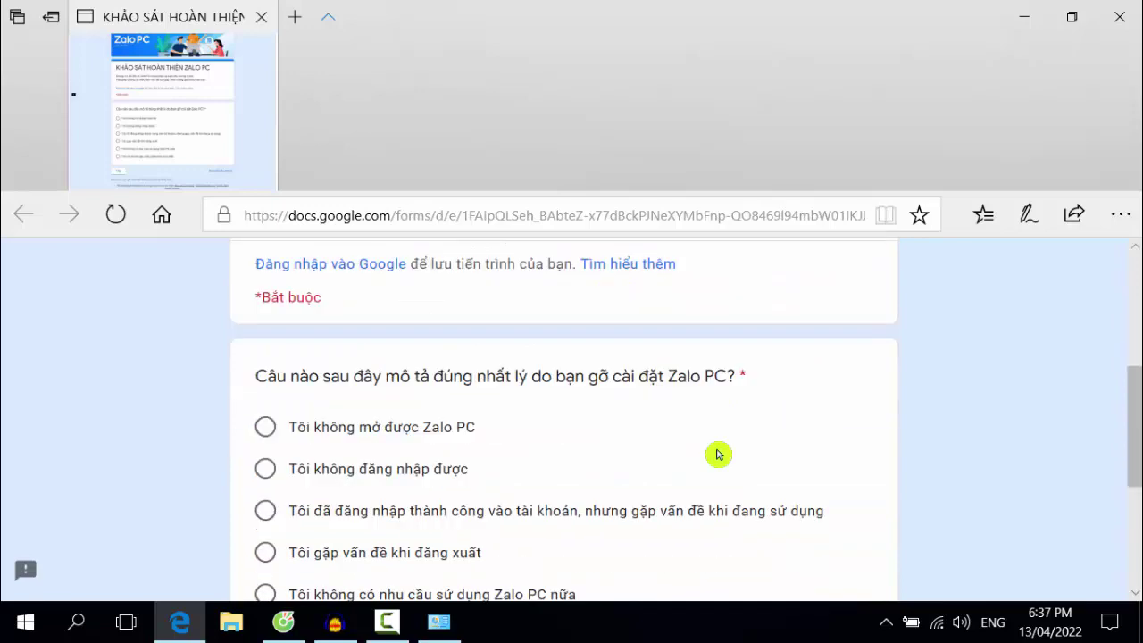
{"action": "scroll", "coordinate": [717, 454], "scroll_direction": "up", "scroll_amount": 1}
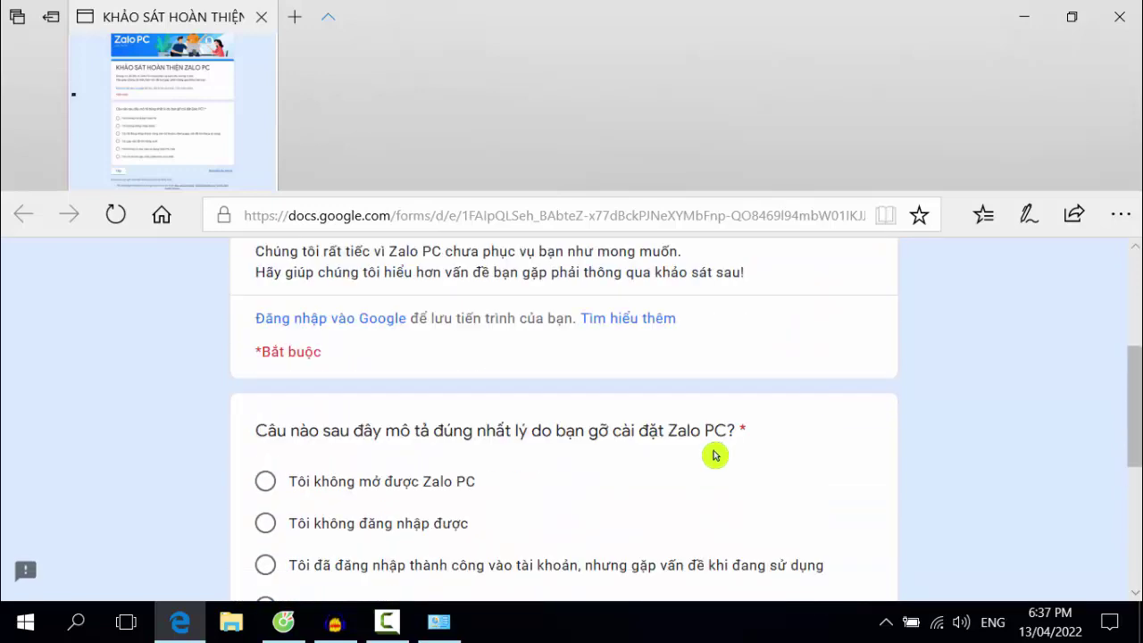
{"action": "scroll", "coordinate": [714, 456], "scroll_direction": "down", "scroll_amount": 4}
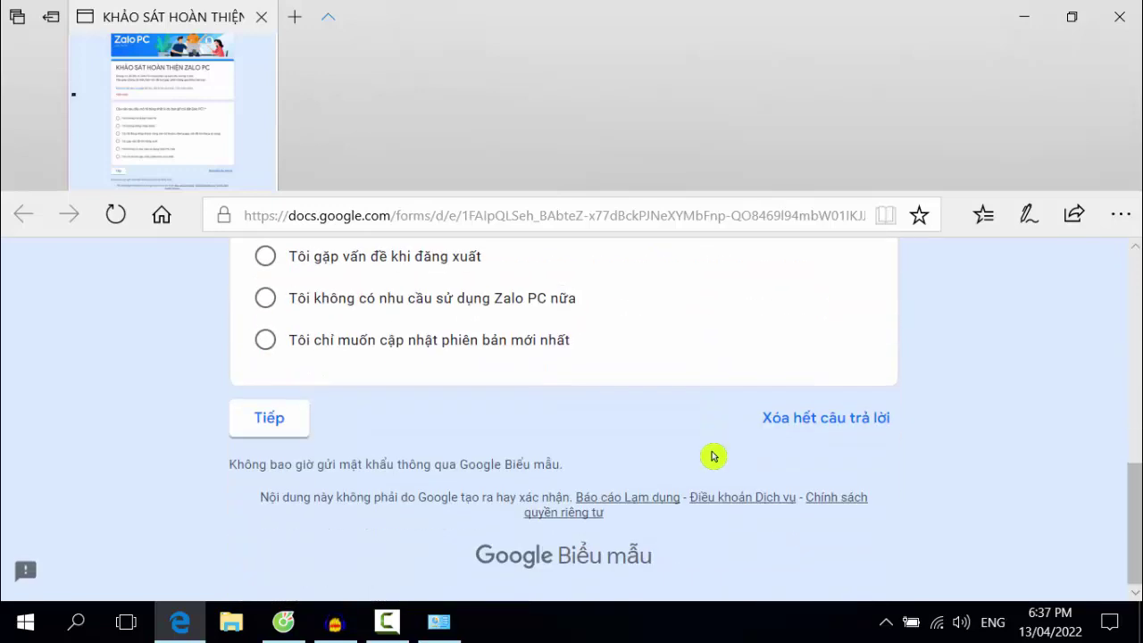
{"action": "scroll", "coordinate": [713, 459], "scroll_direction": "up", "scroll_amount": 3}
{"action": "scroll", "coordinate": [712, 459], "scroll_direction": "up", "scroll_amount": 5}
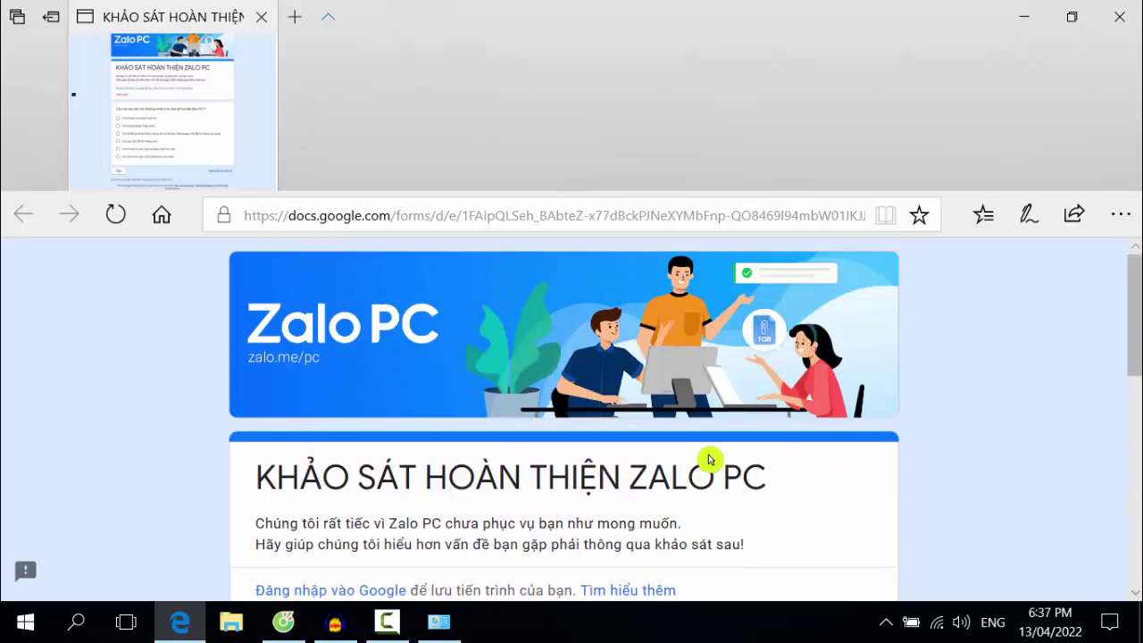
{"action": "scroll", "coordinate": [669, 518], "scroll_direction": "down", "scroll_amount": 2}
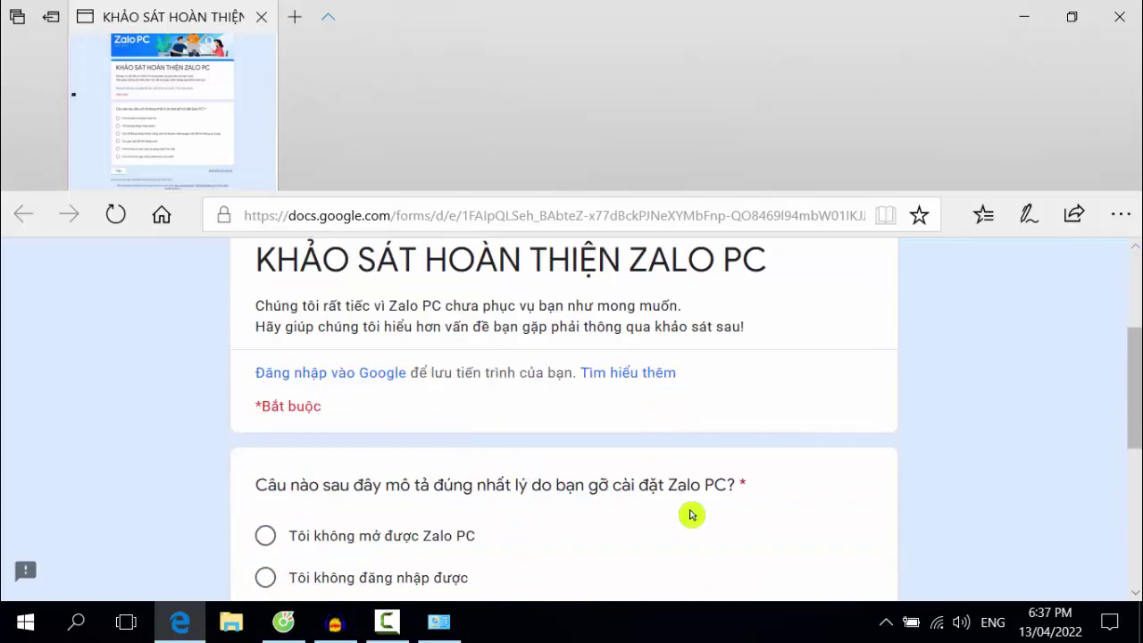
{"action": "scroll", "coordinate": [688, 512], "scroll_direction": "down", "scroll_amount": 1}
{"action": "scroll", "coordinate": [683, 507], "scroll_direction": "down", "scroll_amount": 1}
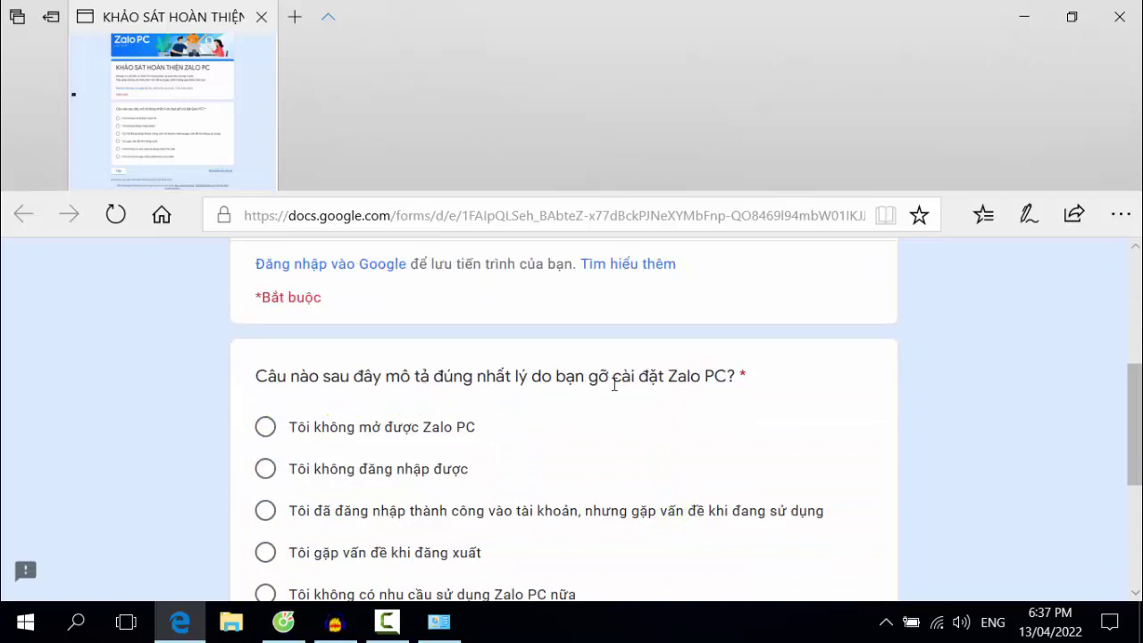
{"action": "scroll", "coordinate": [679, 457], "scroll_direction": "down", "scroll_amount": 1}
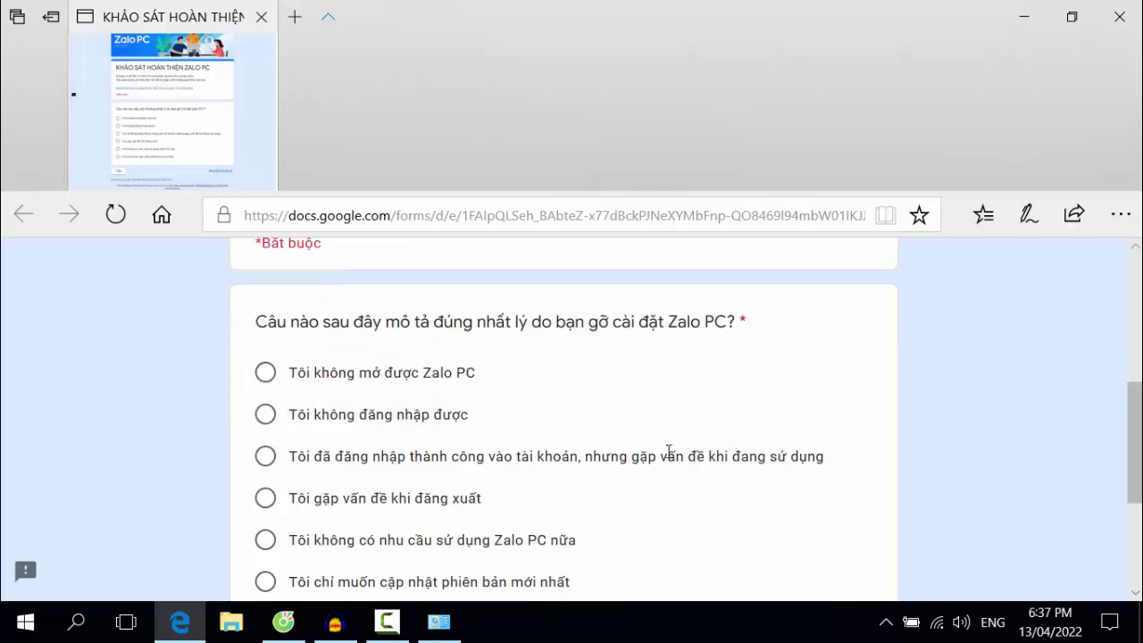
{"action": "scroll", "coordinate": [672, 542], "scroll_direction": "down", "scroll_amount": 1}
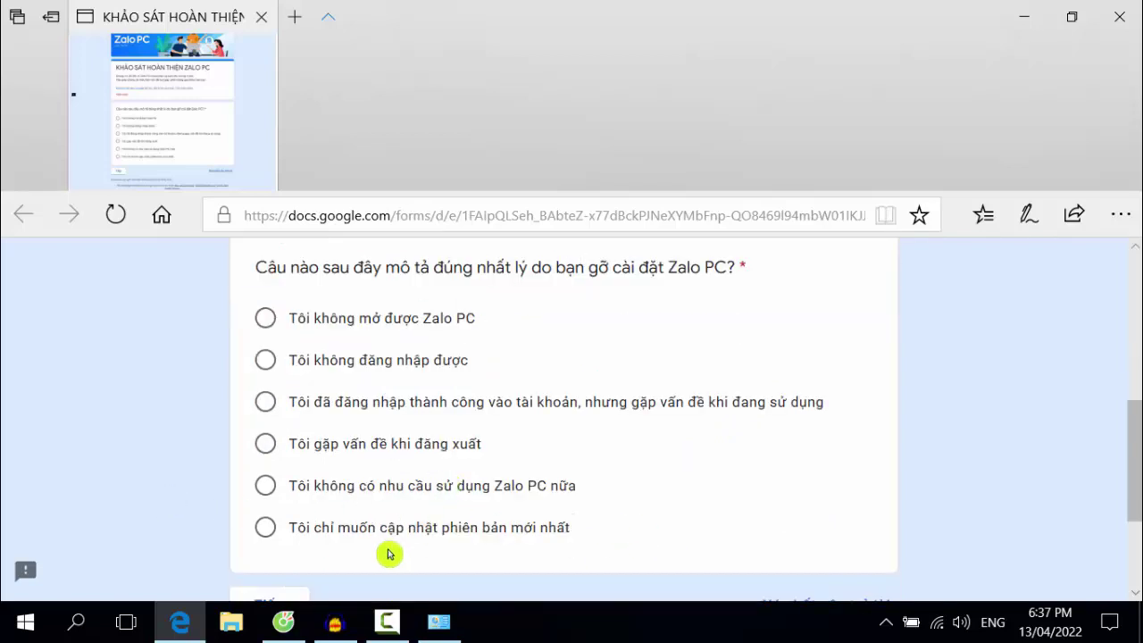
{"action": "left_click", "coordinate": [263, 493]}
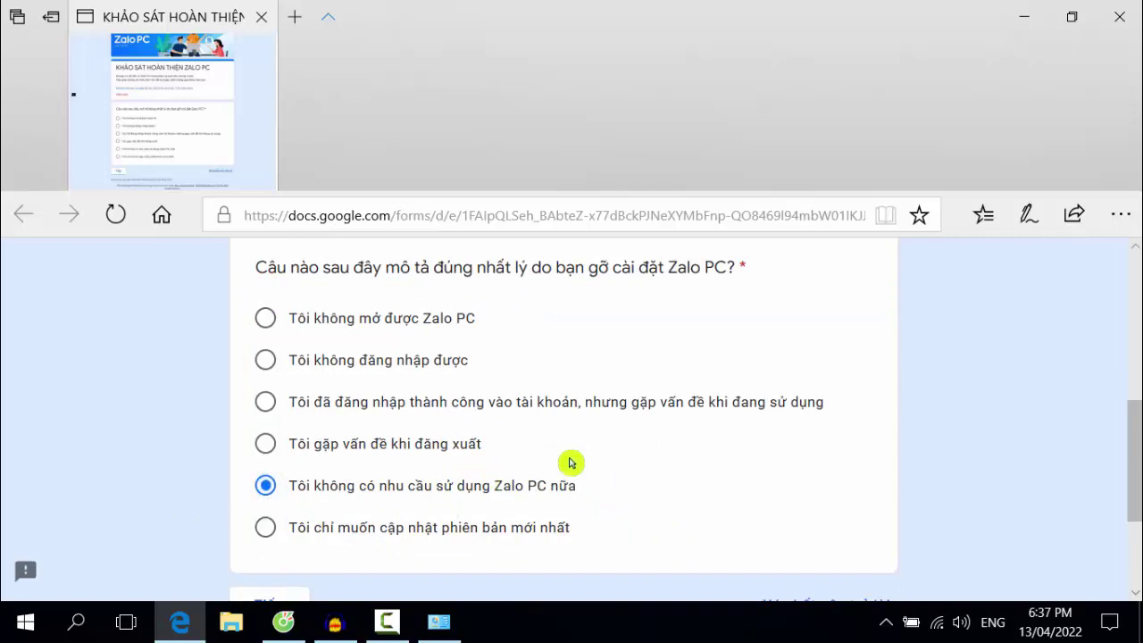
{"action": "scroll", "coordinate": [541, 437], "scroll_direction": "down", "scroll_amount": 2}
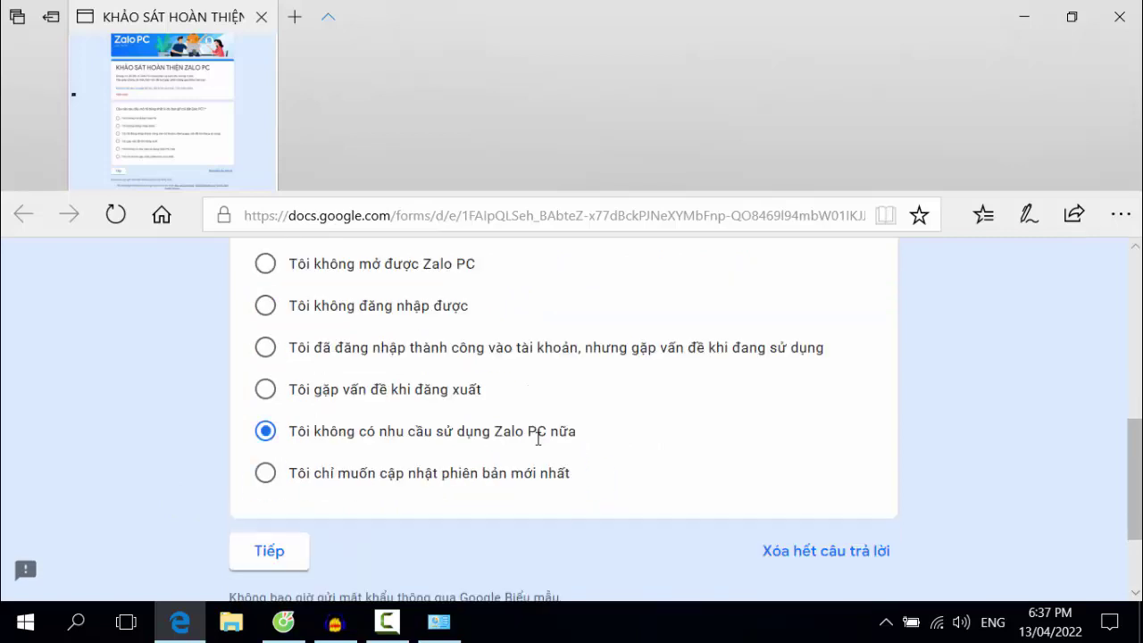
{"action": "left_click", "coordinate": [257, 505]}
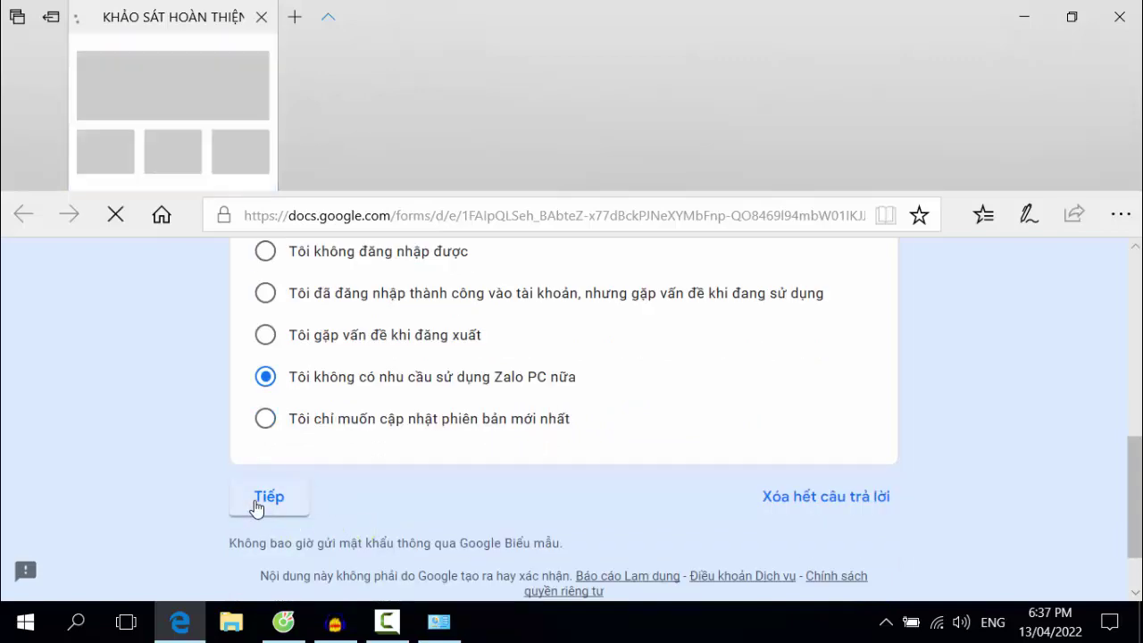
Choose "Công việc hiện tại của tôi không dùng máy tính thường xuyên" as the reason for stopping Zalo PC use and continue
{"action": "scroll", "coordinate": [768, 500], "scroll_direction": "down", "scroll_amount": 2}
{"action": "scroll", "coordinate": [763, 496], "scroll_direction": "down", "scroll_amount": 2}
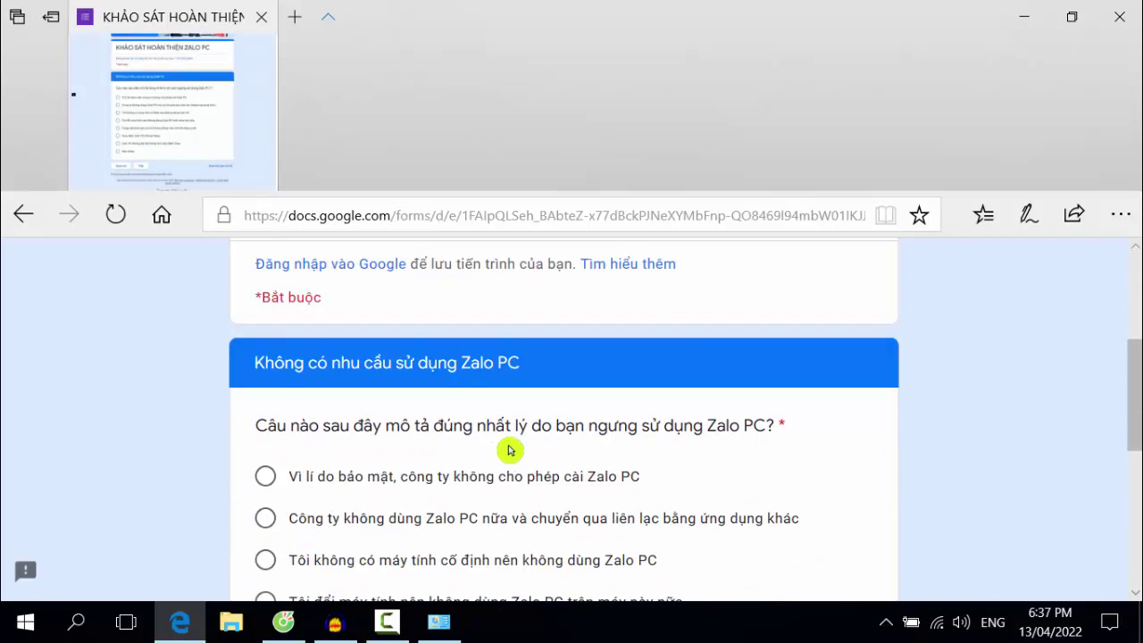
{"action": "scroll", "coordinate": [770, 471], "scroll_direction": "down", "scroll_amount": 3}
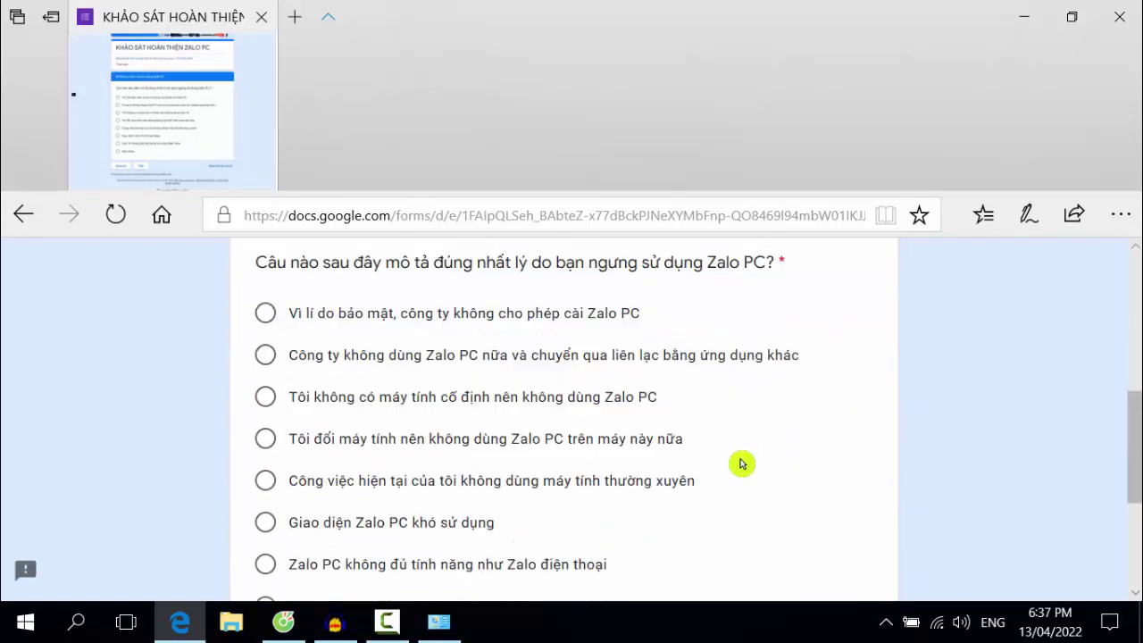
{"action": "scroll", "coordinate": [741, 463], "scroll_direction": "down", "scroll_amount": 2}
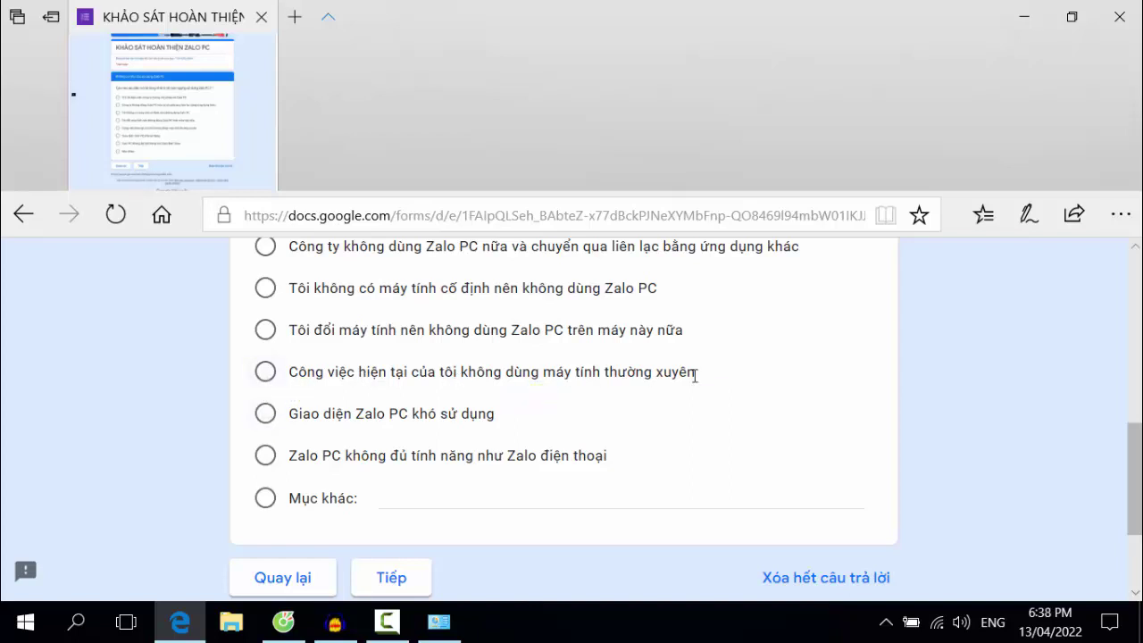
{"action": "left_click", "coordinate": [258, 379]}
{"action": "scroll", "coordinate": [326, 565], "scroll_direction": "down", "scroll_amount": 1}
{"action": "left_click", "coordinate": [389, 527]}
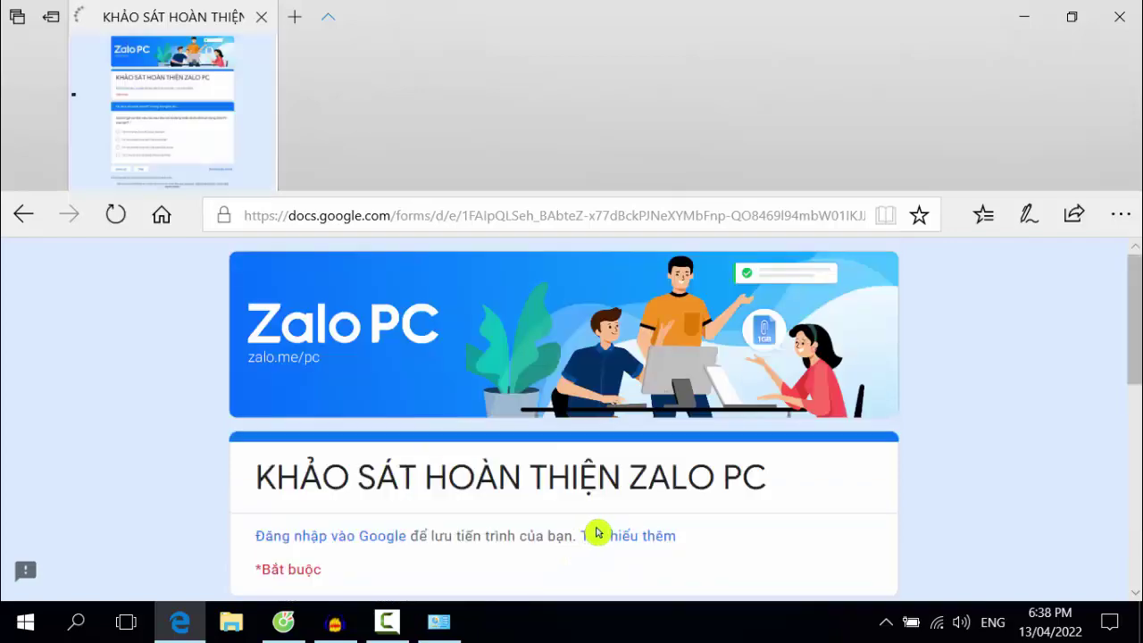
Answer the future-use question with "Tôi sẽ chuyển qua xài Zalo trên điện thoại" and continue the survey
{"action": "scroll", "coordinate": [625, 518], "scroll_direction": "down", "scroll_amount": 3}
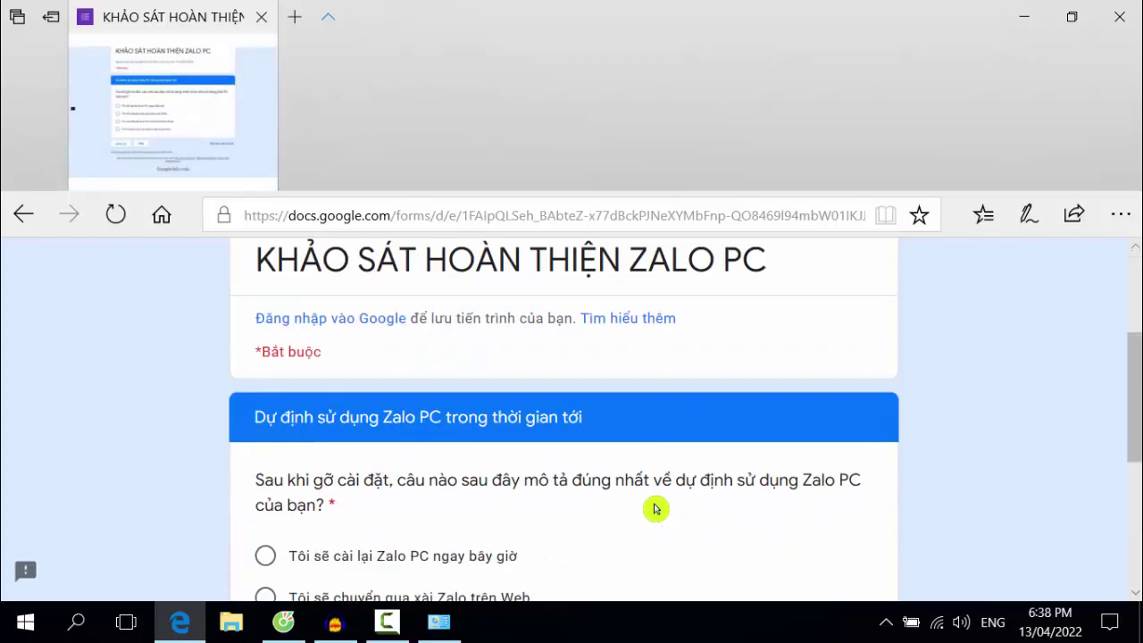
{"action": "scroll", "coordinate": [625, 460], "scroll_direction": "down", "scroll_amount": 2}
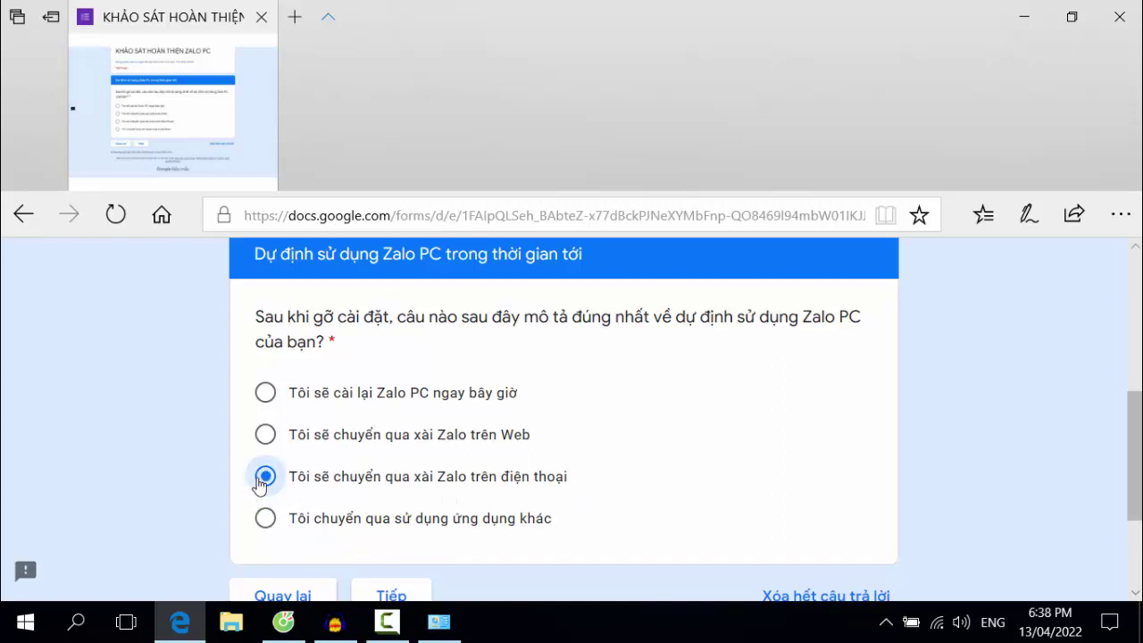
{"action": "scroll", "coordinate": [625, 485], "scroll_direction": "down", "scroll_amount": 2}
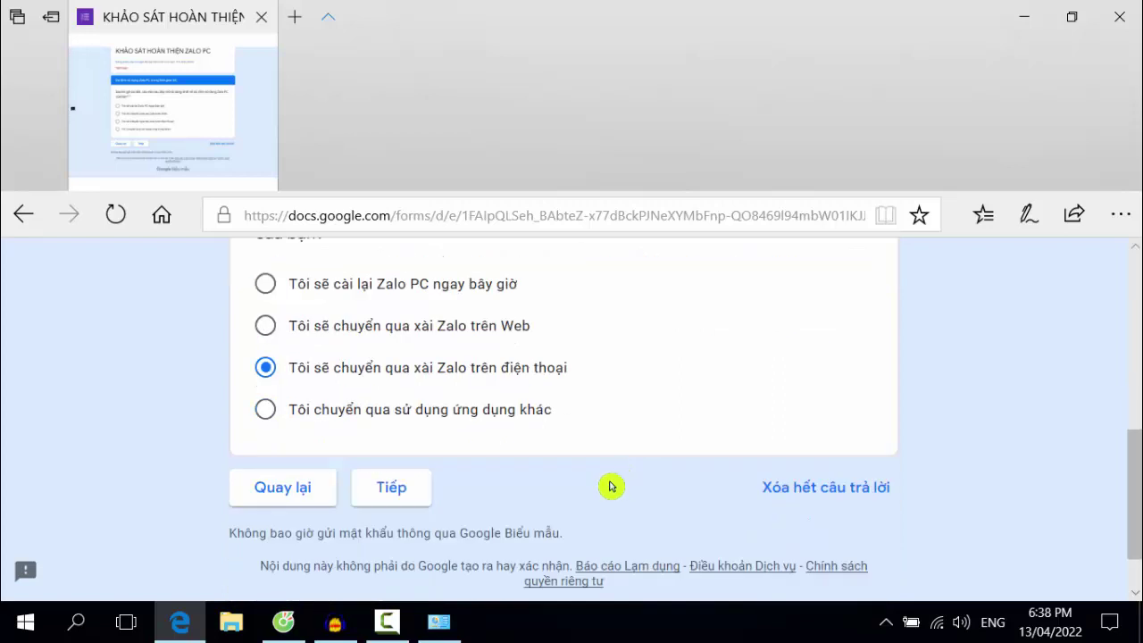
{"action": "left_click", "coordinate": [388, 496]}
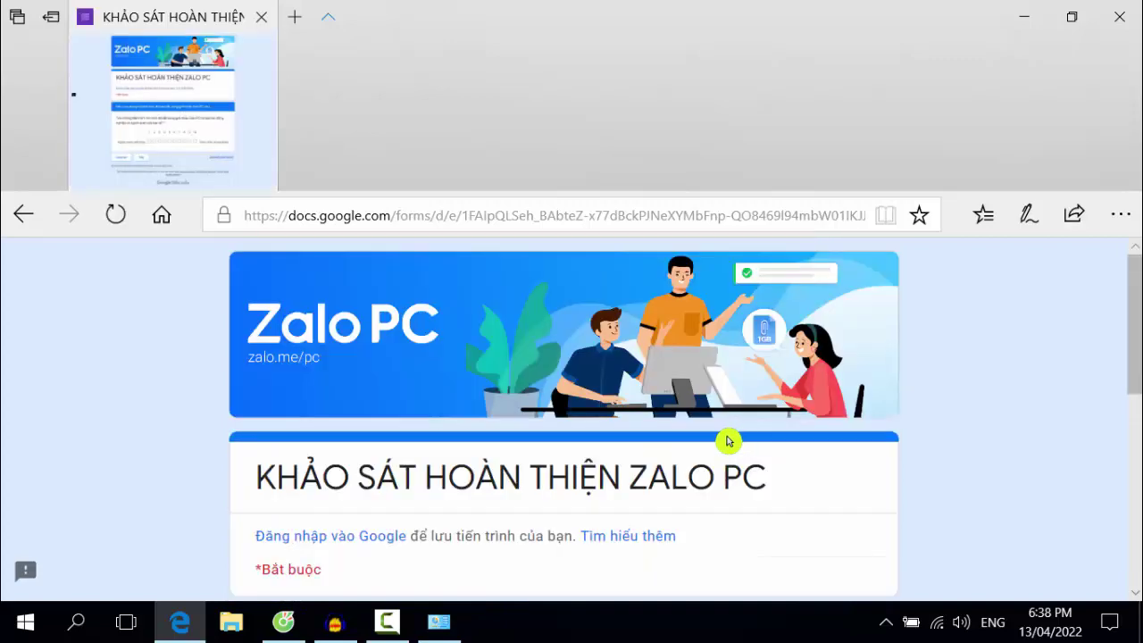
Rate the willingness to recommend Zalo PC as 9 on the 1-10 scale and continue to the final survey page
{"action": "scroll", "coordinate": [719, 443], "scroll_direction": "down", "scroll_amount": 1}
{"action": "scroll", "coordinate": [711, 443], "scroll_direction": "down", "scroll_amount": 1}
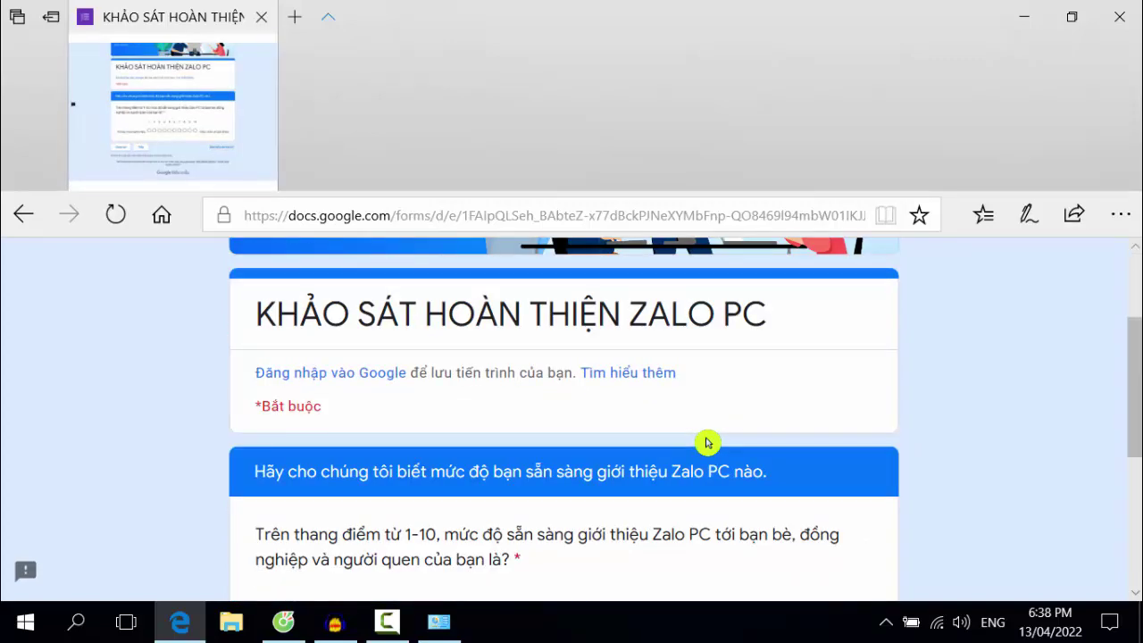
{"action": "scroll", "coordinate": [707, 442], "scroll_direction": "down", "scroll_amount": 1}
{"action": "scroll", "coordinate": [599, 460], "scroll_direction": "down", "scroll_amount": 1}
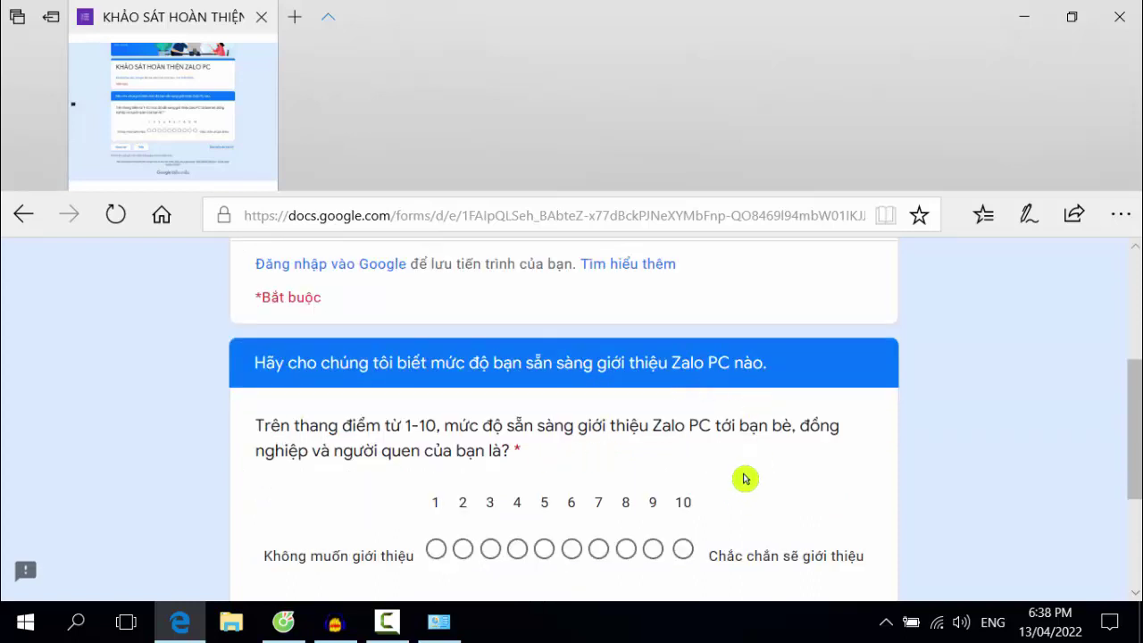
{"action": "scroll", "coordinate": [760, 475], "scroll_direction": "down", "scroll_amount": 2}
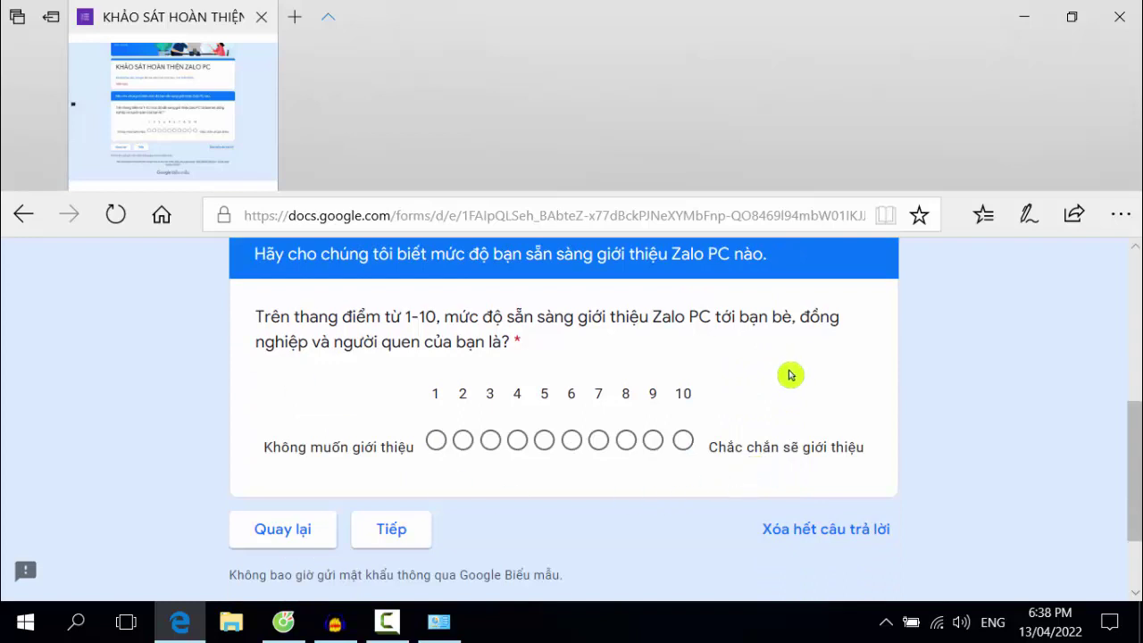
{"action": "left_click", "coordinate": [653, 441]}
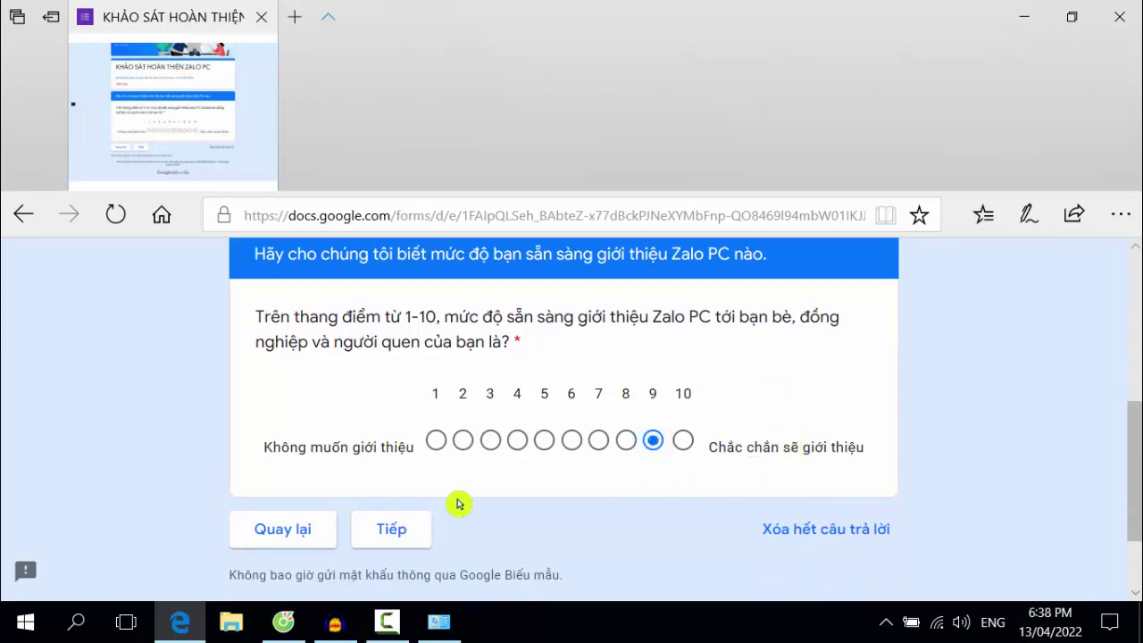
{"action": "left_click", "coordinate": [385, 534]}
Review the prefilled final page, submit the Zalo PC survey, and close its browser window
{"action": "scroll", "coordinate": [642, 475], "scroll_direction": "down", "scroll_amount": 1}
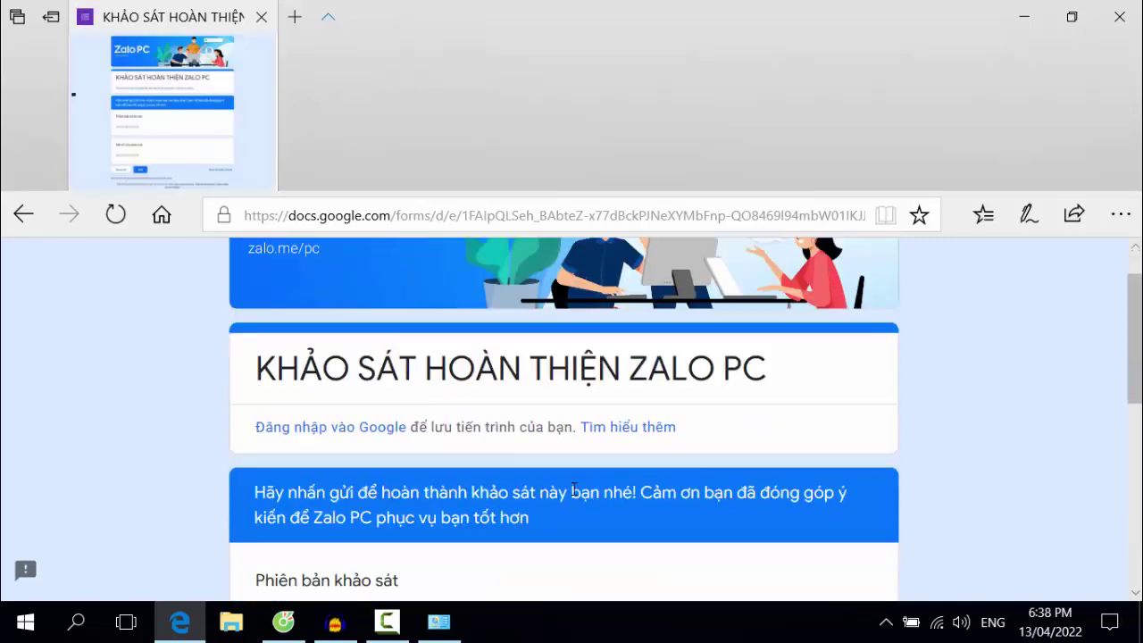
{"action": "scroll", "coordinate": [763, 443], "scroll_direction": "down", "scroll_amount": 1}
{"action": "scroll", "coordinate": [761, 443], "scroll_direction": "down", "scroll_amount": 1}
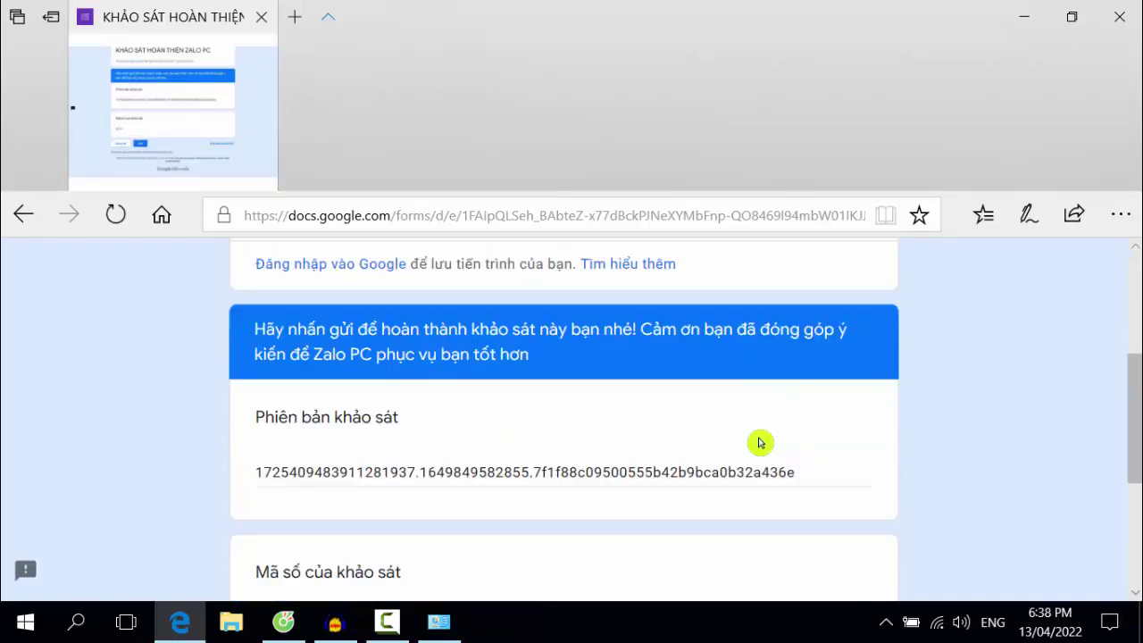
{"action": "scroll", "coordinate": [757, 441], "scroll_direction": "down", "scroll_amount": 3}
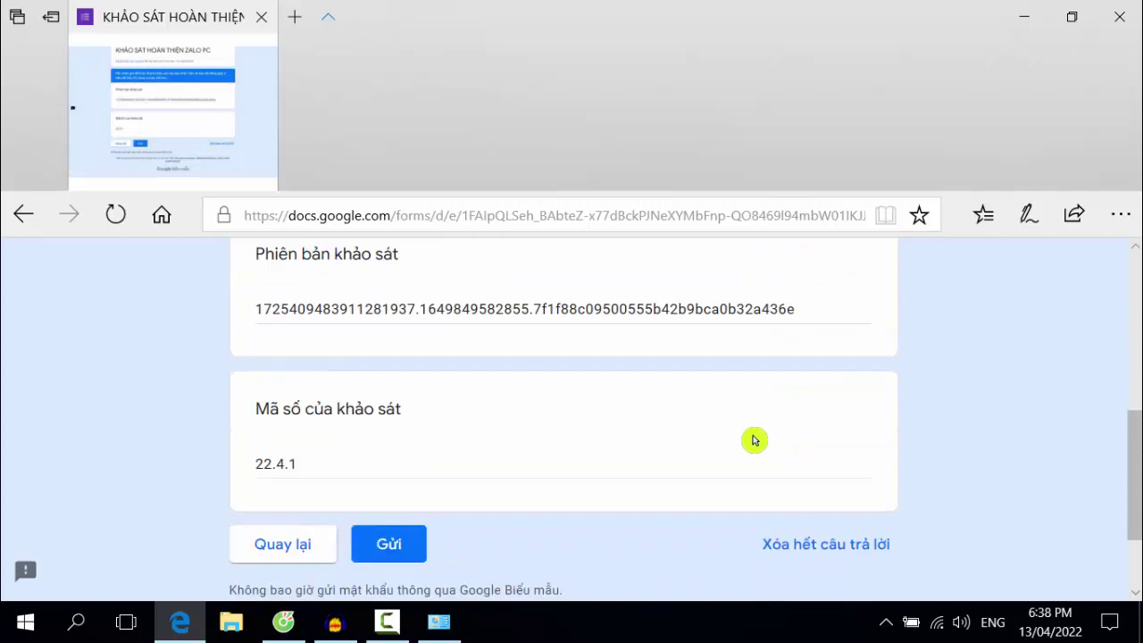
{"action": "scroll", "coordinate": [464, 414], "scroll_direction": "up", "scroll_amount": 2}
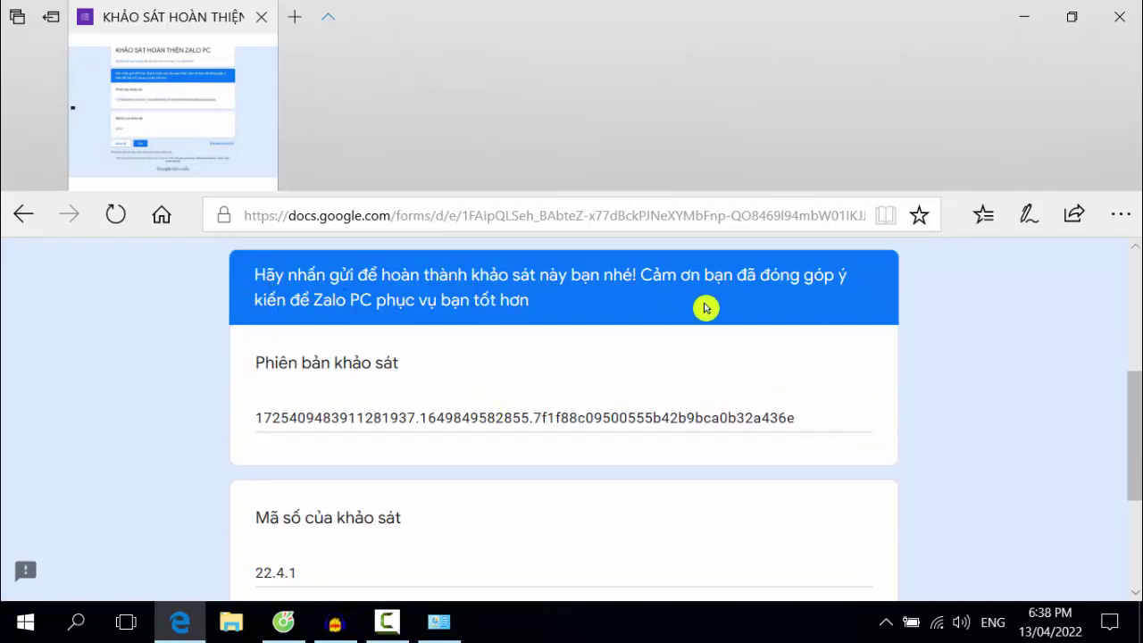
{"action": "scroll", "coordinate": [479, 488], "scroll_direction": "down", "scroll_amount": 2}
{"action": "left_click", "coordinate": [386, 548]}
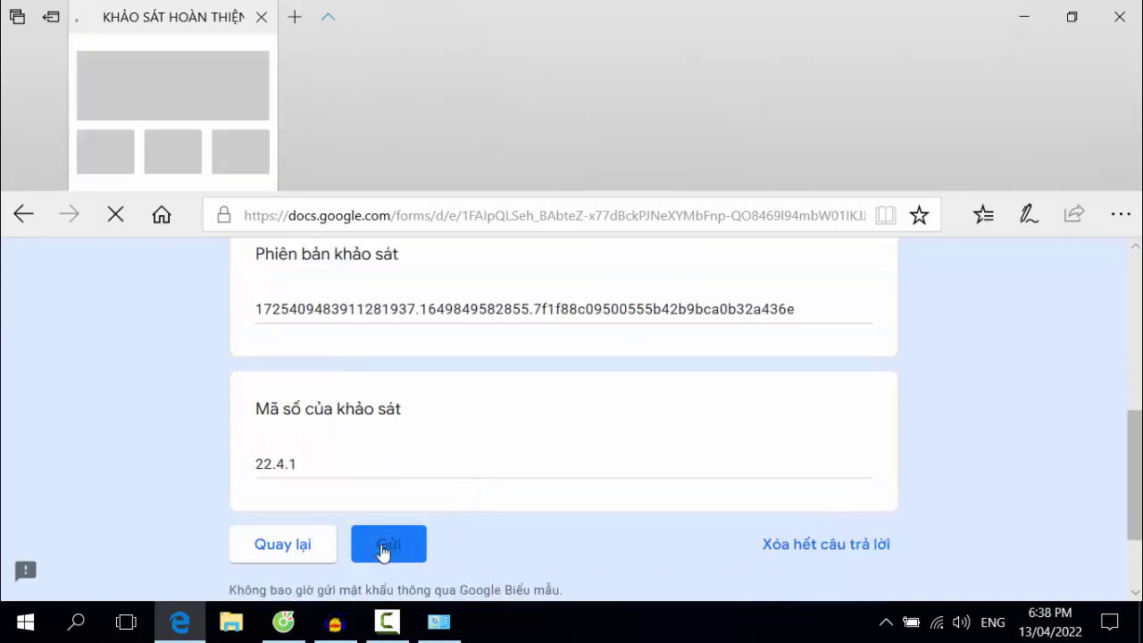
{"action": "scroll", "coordinate": [766, 420], "scroll_direction": "down", "scroll_amount": 2}
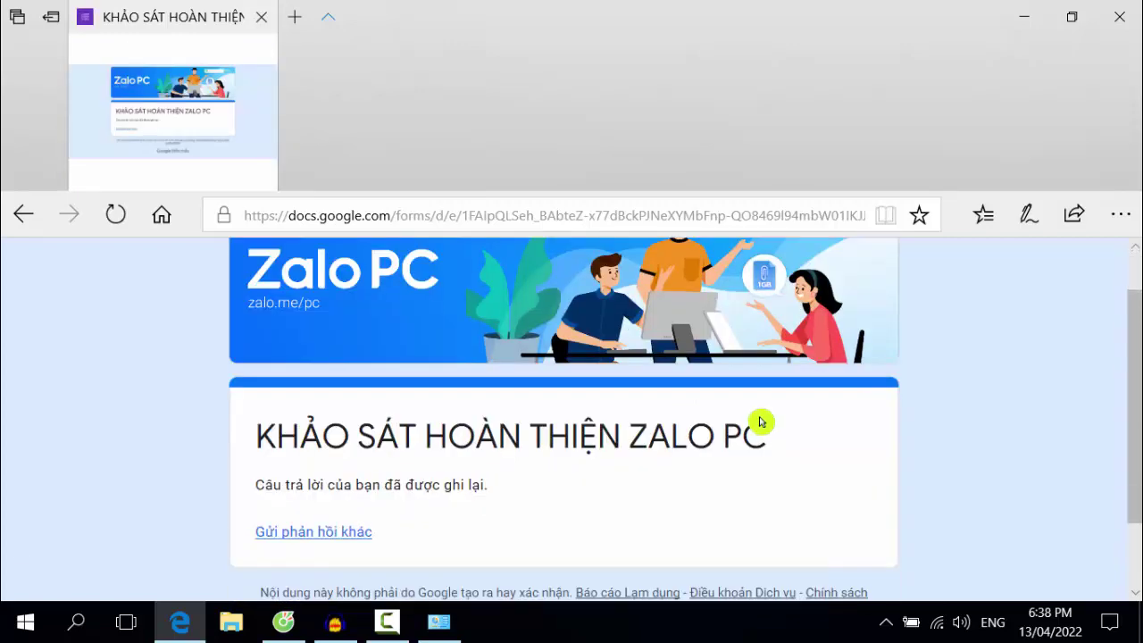
{"action": "scroll", "coordinate": [759, 421], "scroll_direction": "up", "scroll_amount": 2}
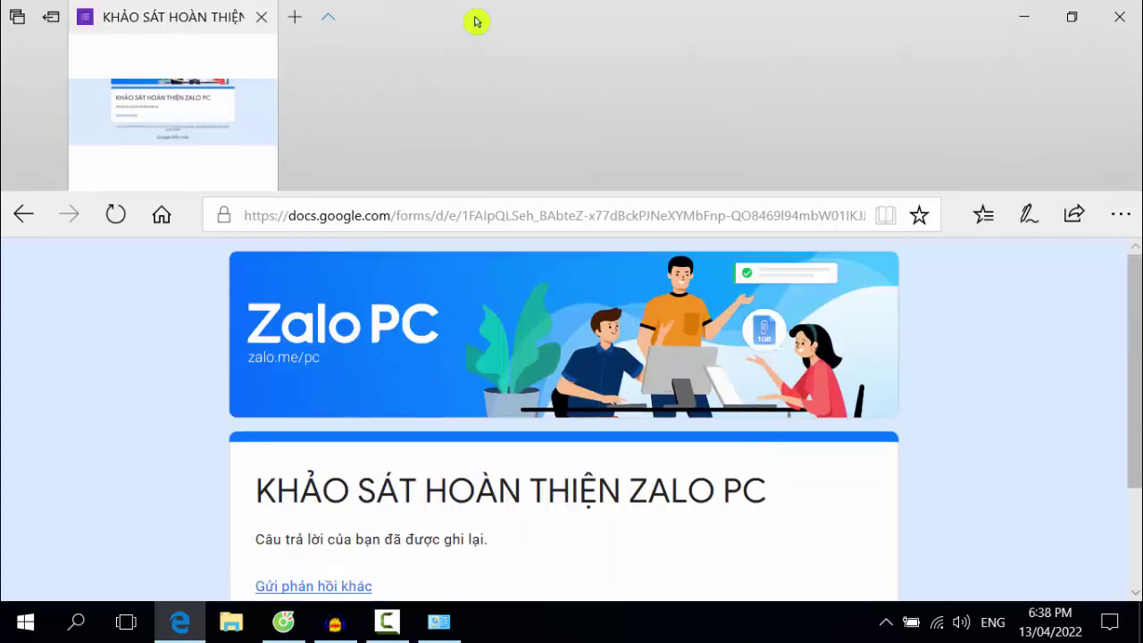
{"action": "left_click", "coordinate": [1121, 19]}
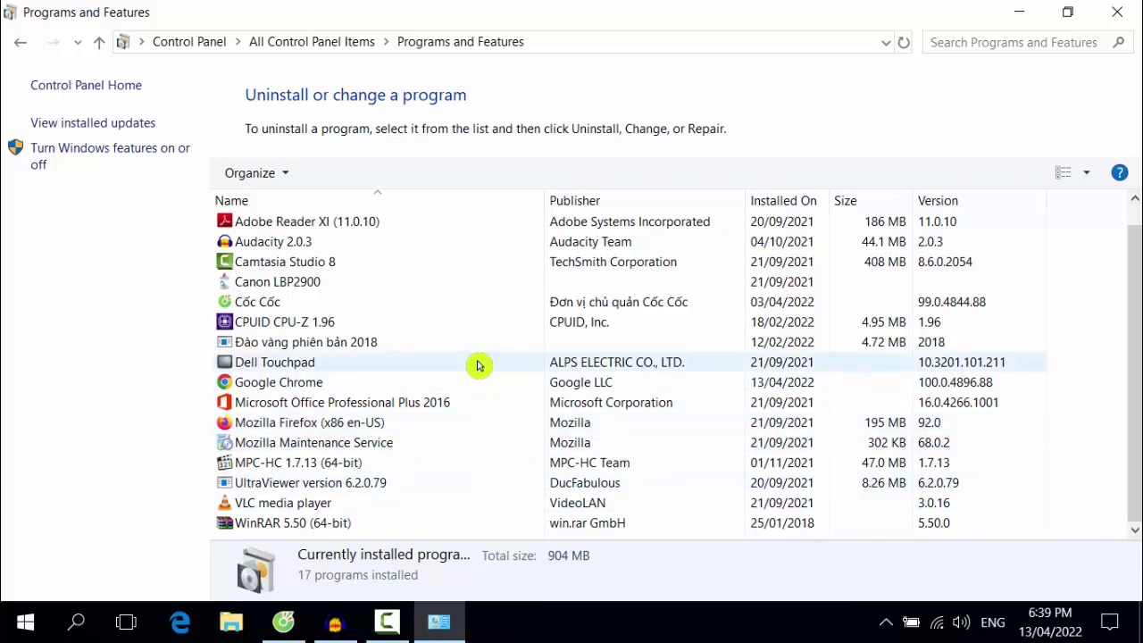
Check the installed programs list for any remaining Zalo entry and close Programs and Features
{"action": "scroll", "coordinate": [482, 362], "scroll_direction": "up", "scroll_amount": 1}
{"action": "scroll", "coordinate": [524, 247], "scroll_direction": "down", "scroll_amount": 1}
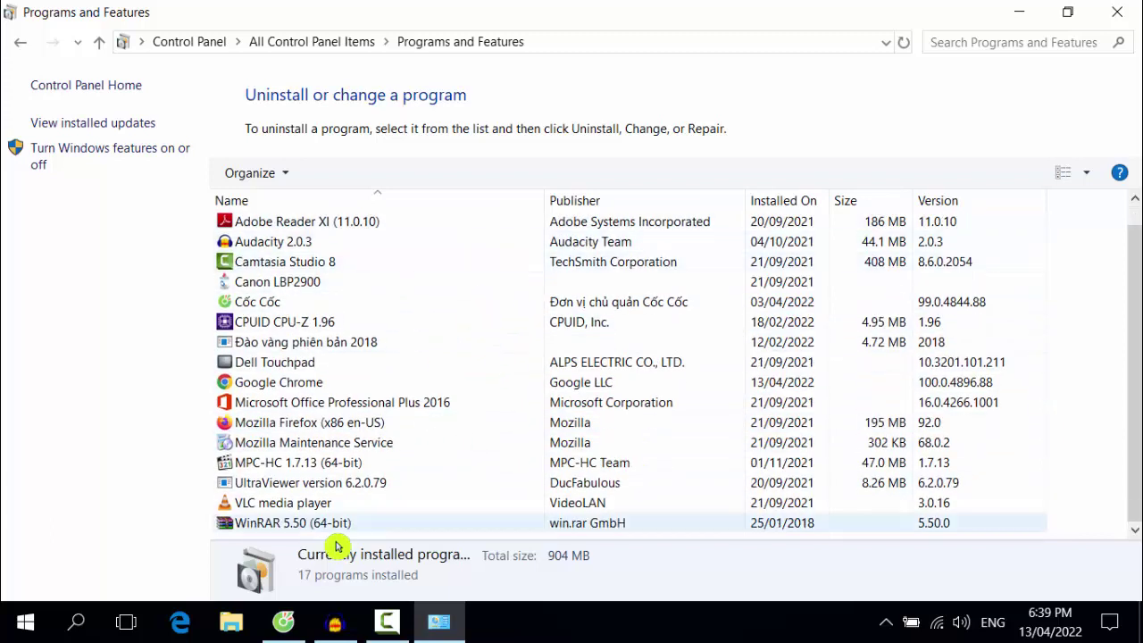
{"action": "left_click", "coordinate": [1122, 16]}
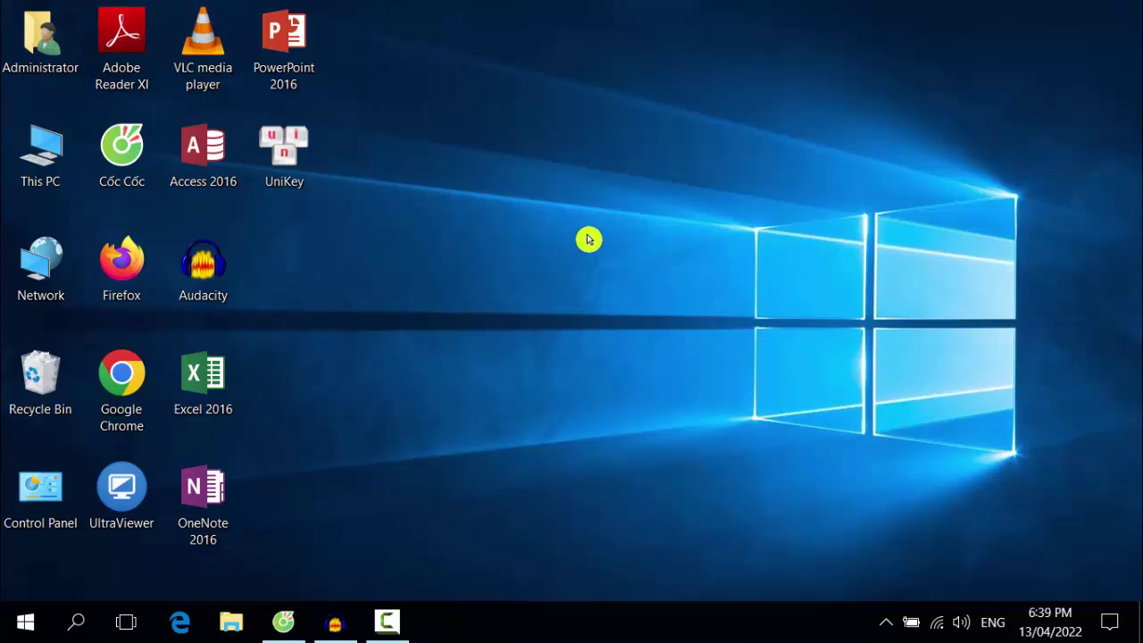
Open This PC from the desktop and switch to the Cốc Cốc browser window
{"action": "double_click", "coordinate": [36, 174]}
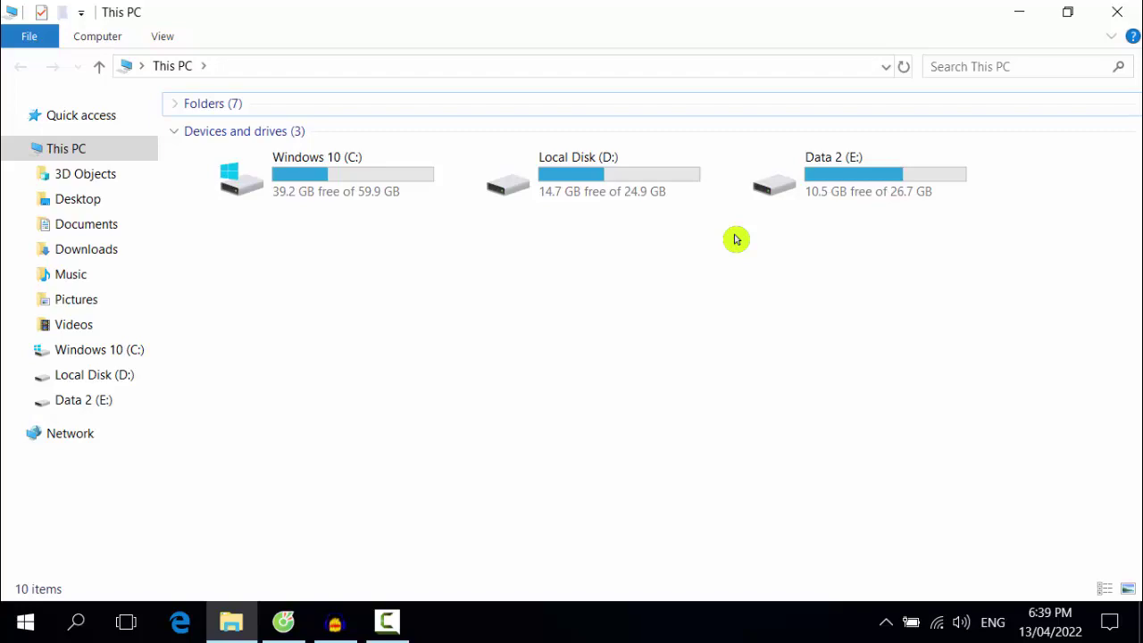
{"action": "left_click", "coordinate": [302, 622]}
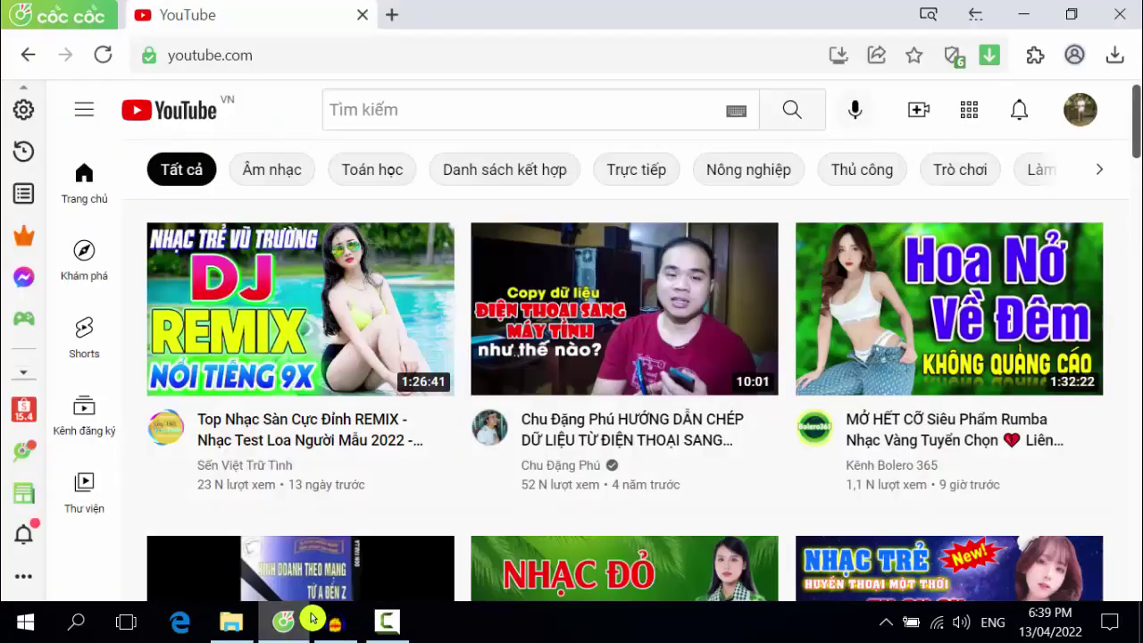
Open a new browser tab and search Cốc Cốc for "tải zalo cho máy tính" using the matching suggestion
{"action": "left_click", "coordinate": [392, 15]}
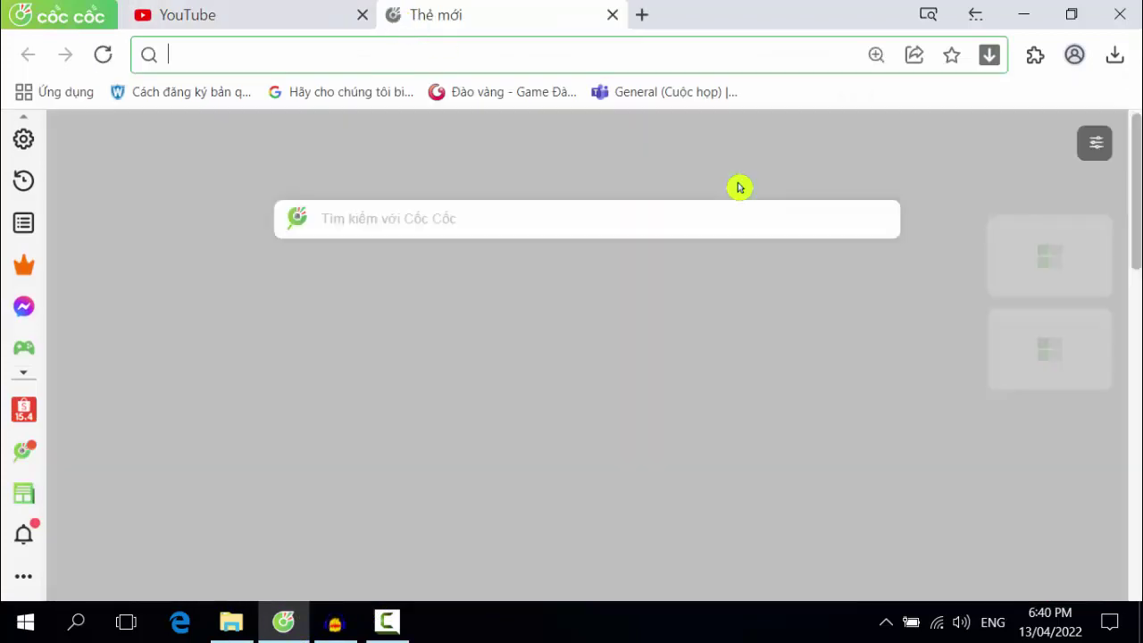
{"action": "left_click", "coordinate": [548, 221]}
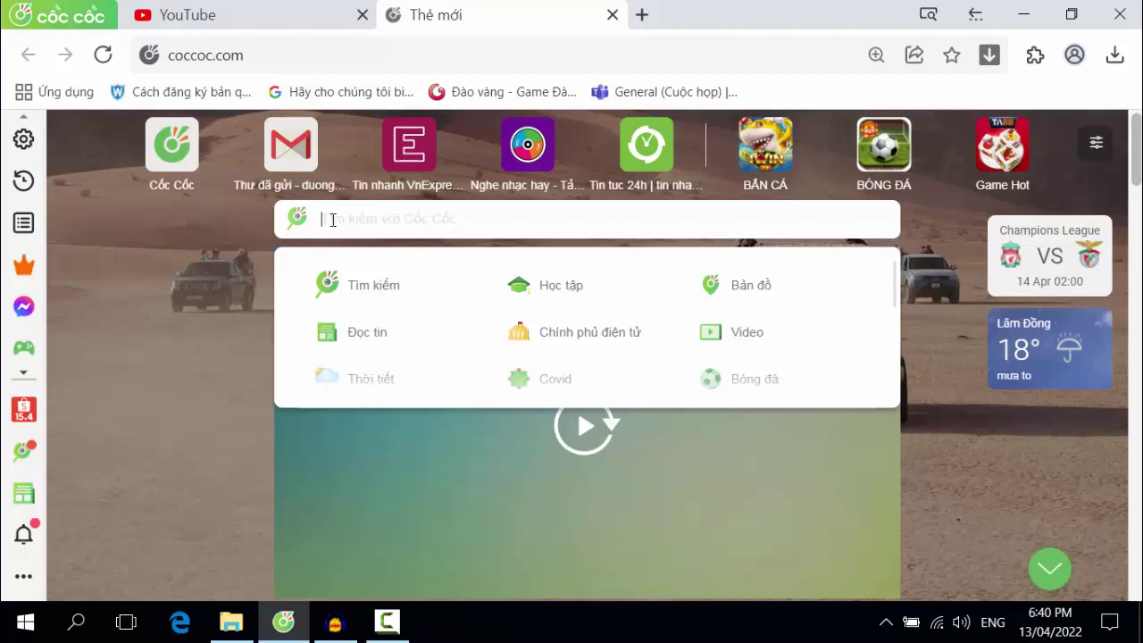
{"action": "type", "text": "tai "}
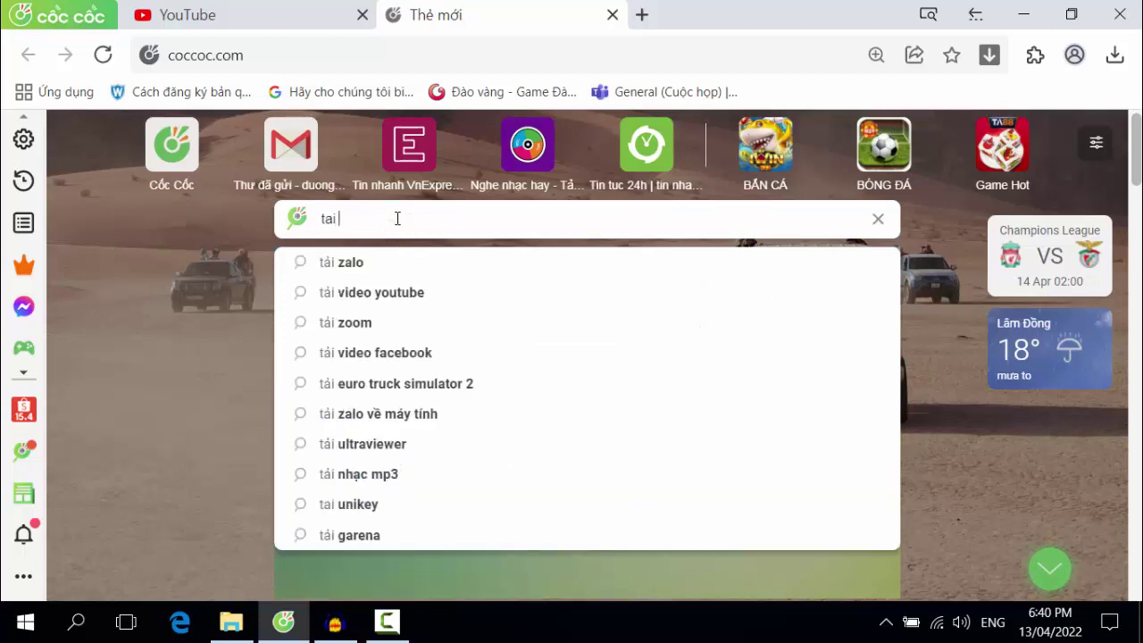
{"action": "type", "text": "zalo c"}
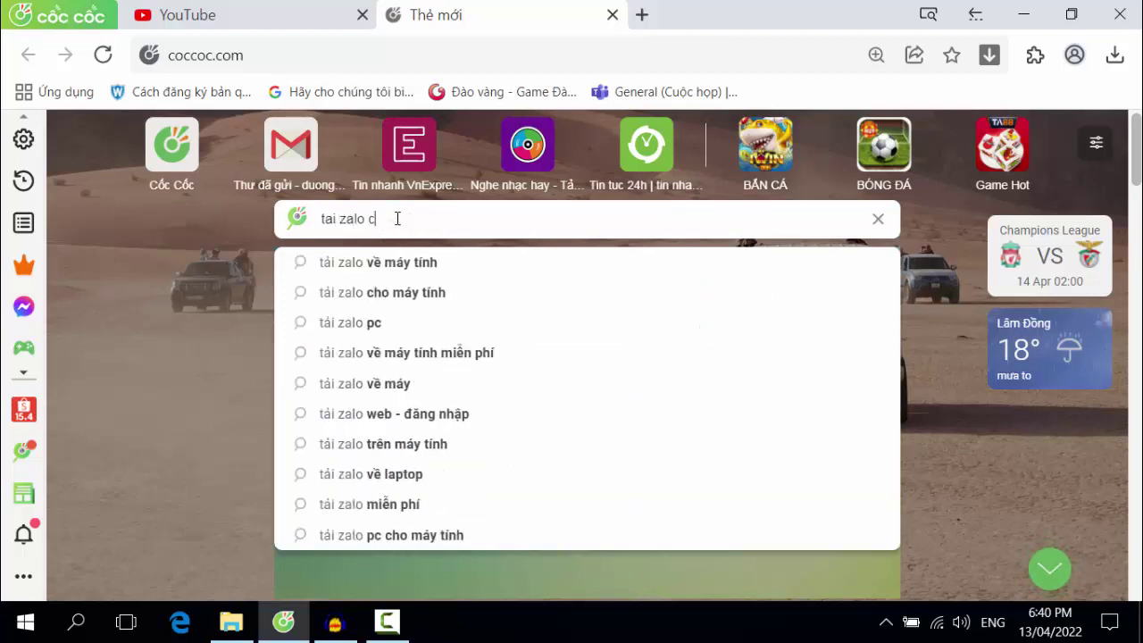
{"action": "type", "text": "ho may tinh"}
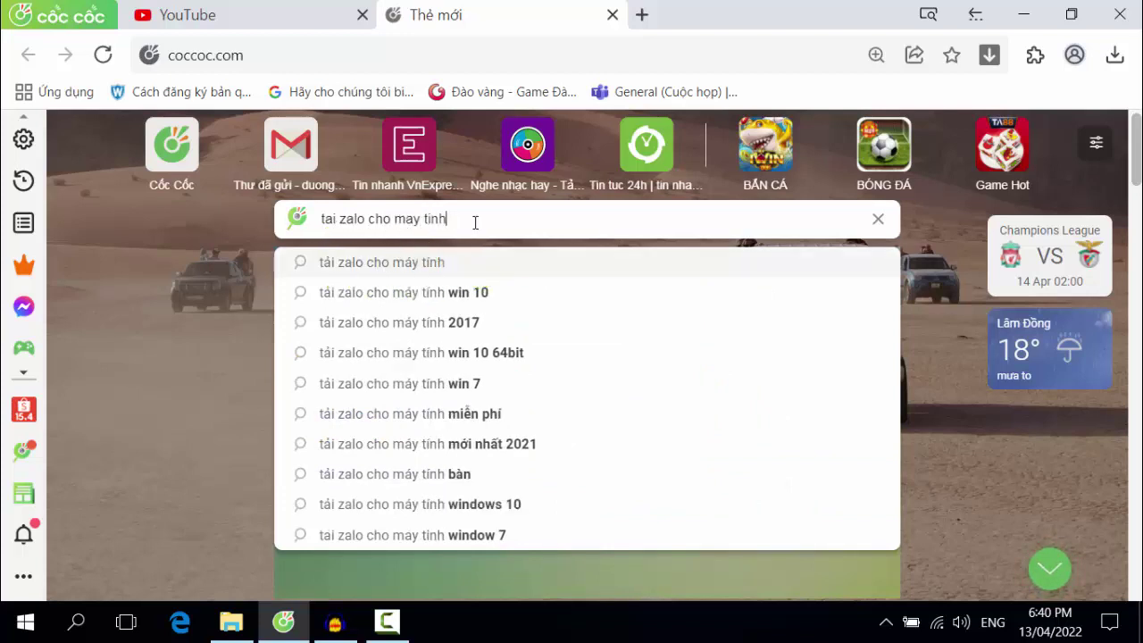
{"action": "left_click", "coordinate": [410, 261]}
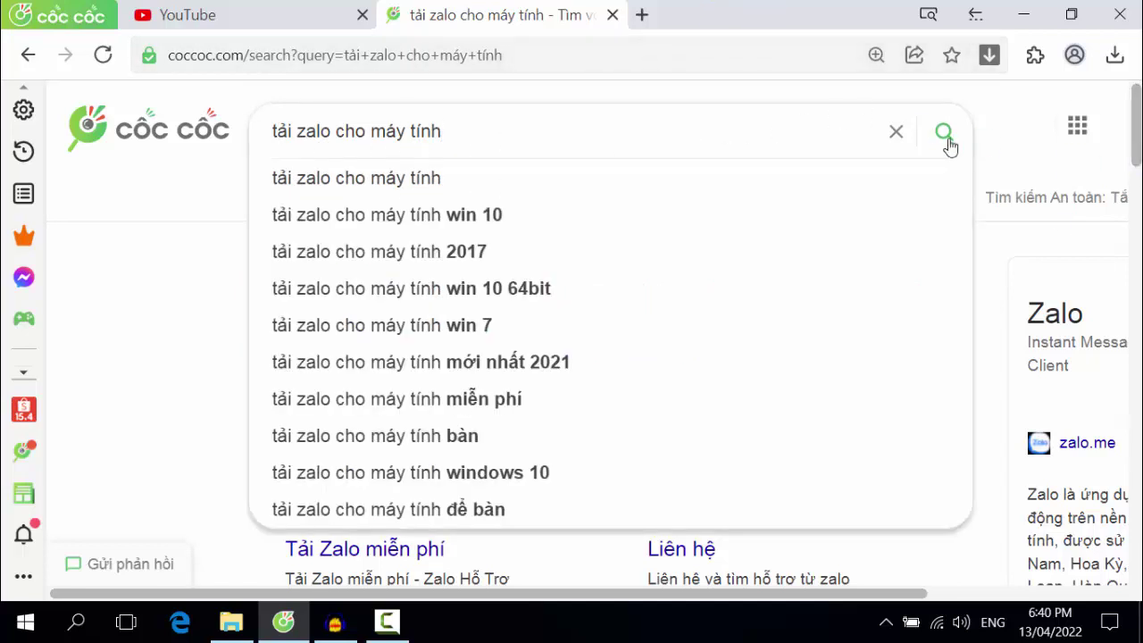
{"action": "left_click", "coordinate": [947, 140]}
Look through the search results and open the official Zalo PC result from zalo.me
{"action": "scroll", "coordinate": [1137, 152], "scroll_direction": "down", "scroll_amount": 1}
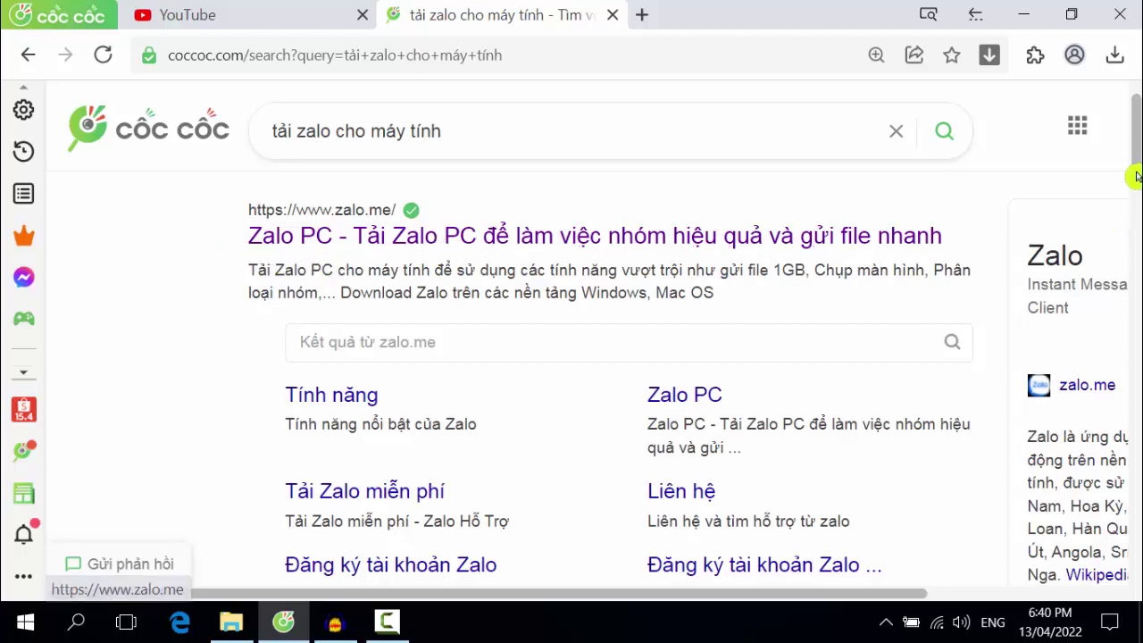
{"action": "left_click_drag", "start_coordinate": [1135, 173], "coordinate": [1136, 216]}
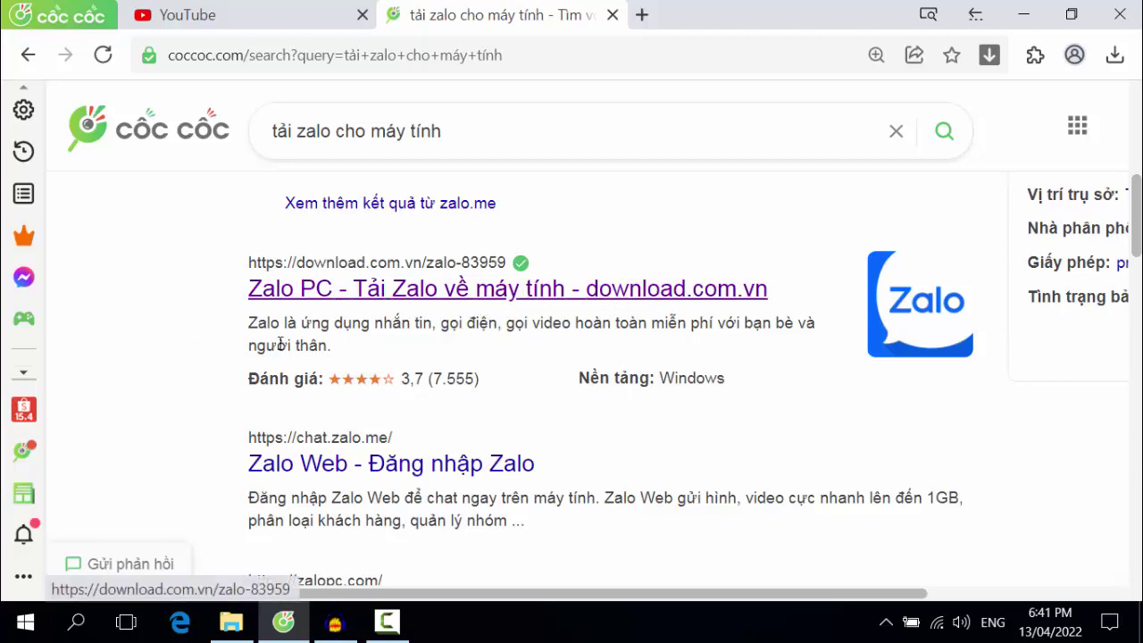
{"action": "scroll", "coordinate": [1117, 263], "scroll_direction": "up", "scroll_amount": 5}
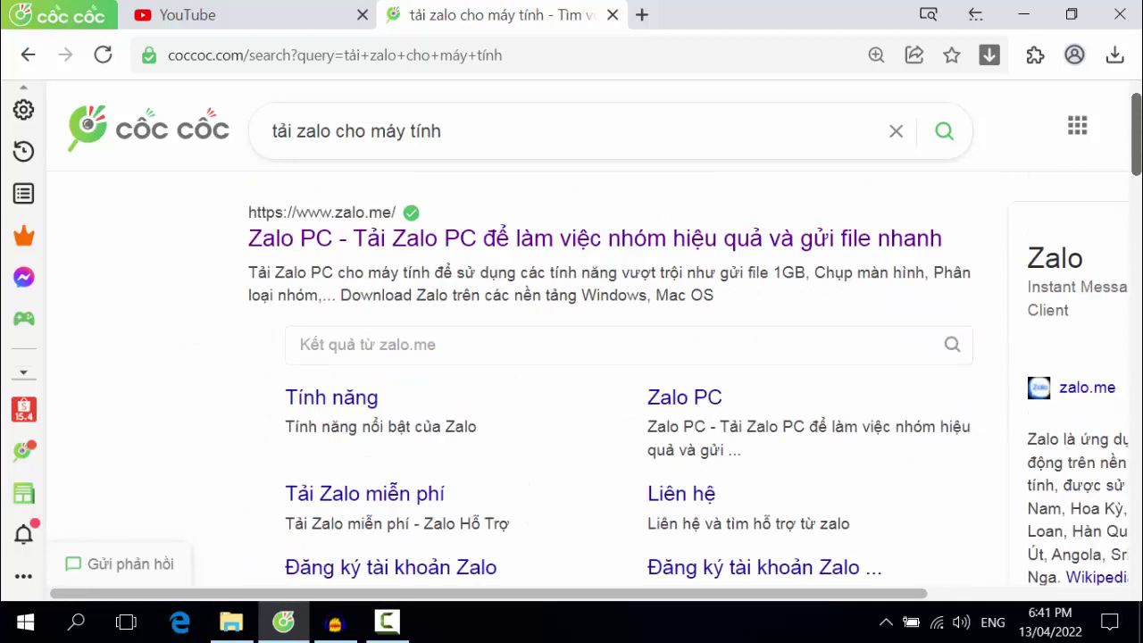
{"action": "left_click", "coordinate": [449, 306]}
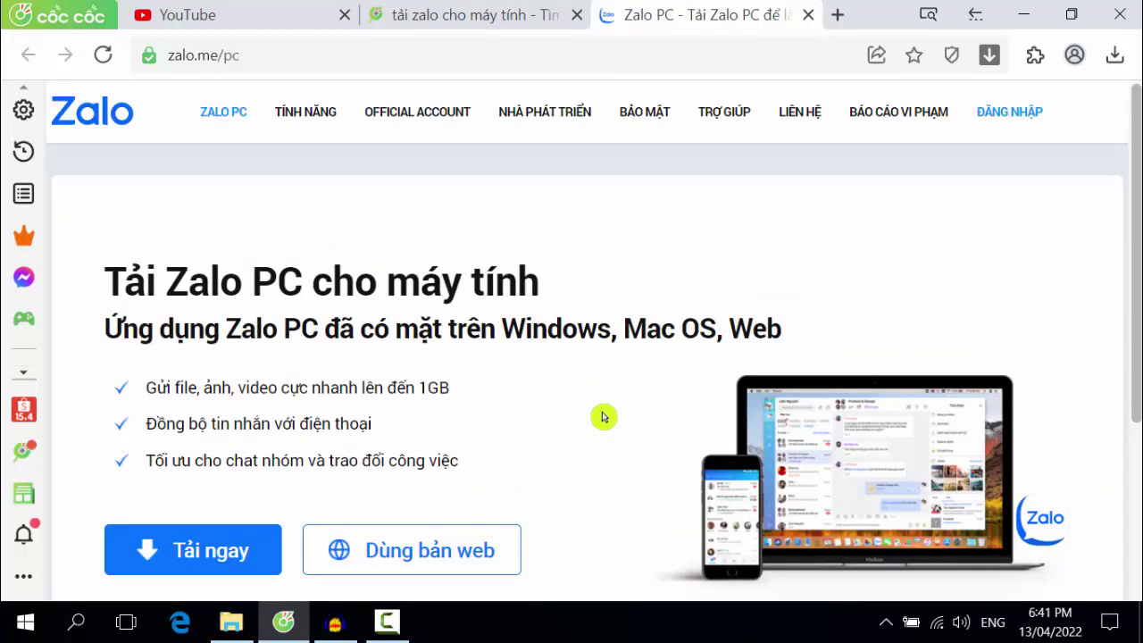
Review the Zalo PC page on zalo.me and download the installer for the computer
{"action": "scroll", "coordinate": [597, 412], "scroll_direction": "down", "scroll_amount": 1}
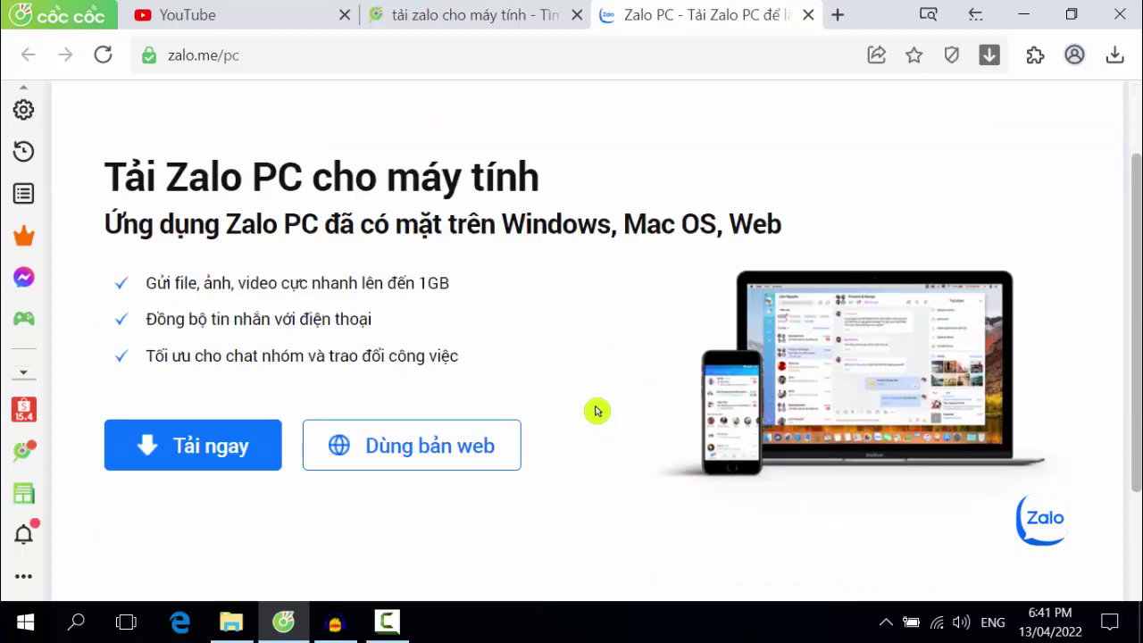
{"action": "scroll", "coordinate": [597, 412], "scroll_direction": "up", "scroll_amount": 1}
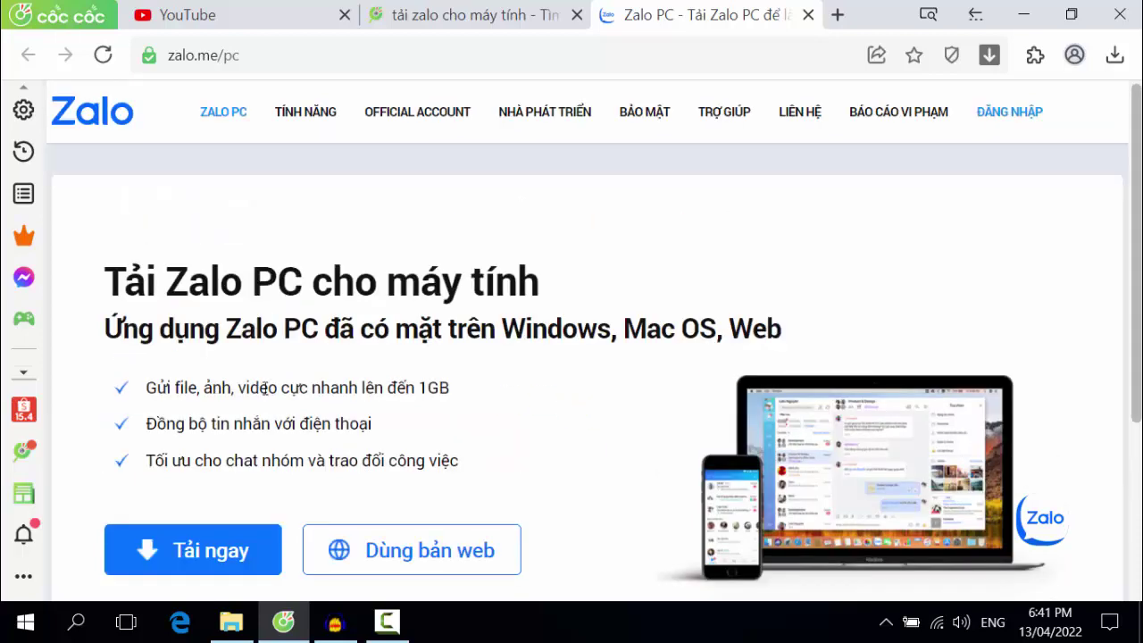
{"action": "scroll", "coordinate": [634, 460], "scroll_direction": "down", "scroll_amount": 1}
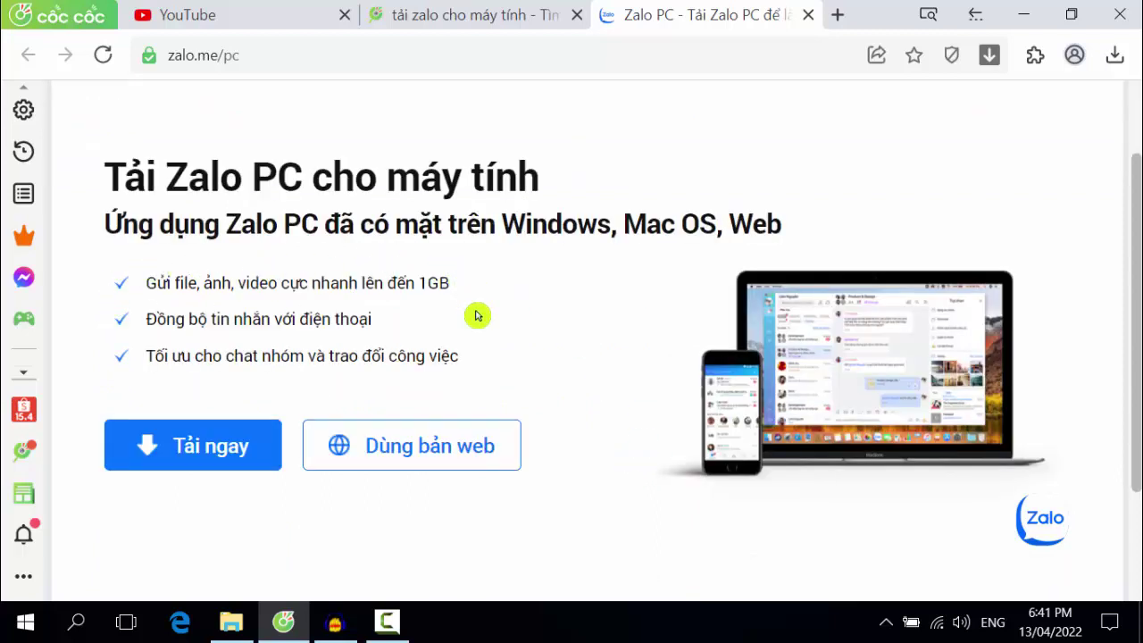
{"action": "left_click", "coordinate": [216, 461]}
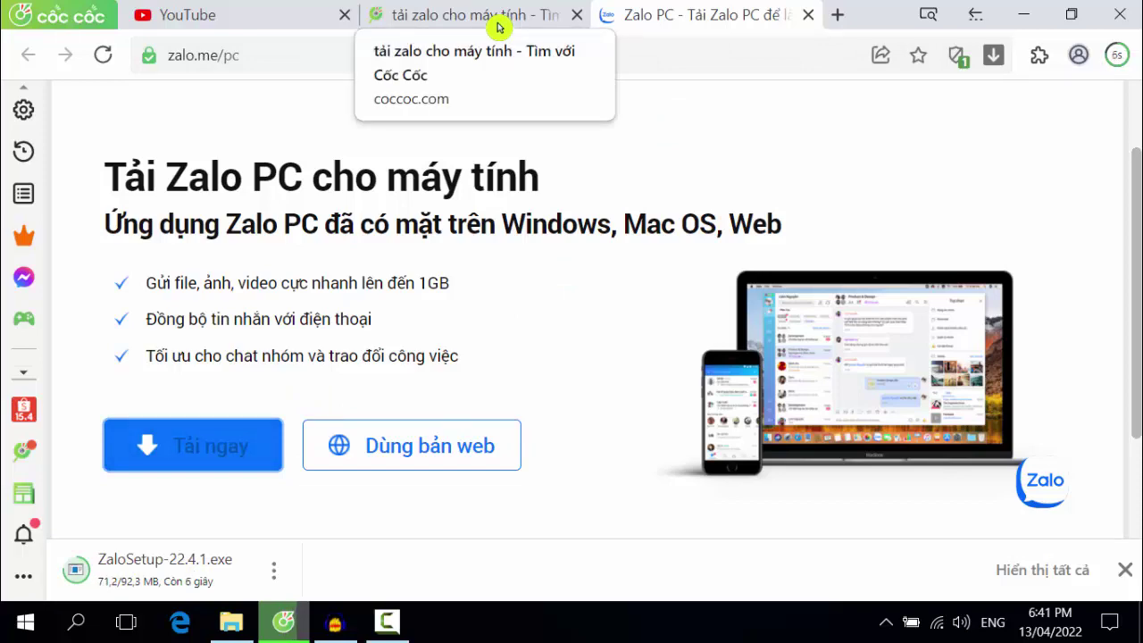
Open the download.com.vn Zalo PC result from the search results and close the zalo.me page
{"action": "left_click", "coordinate": [497, 26]}
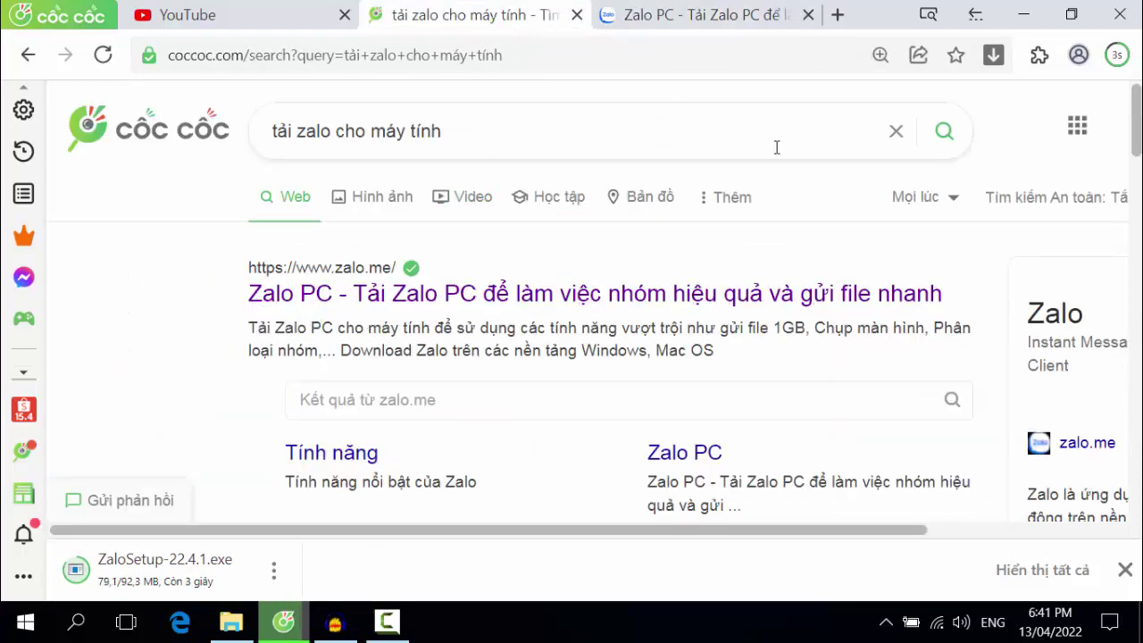
{"action": "scroll", "coordinate": [776, 147], "scroll_direction": "down", "scroll_amount": 5}
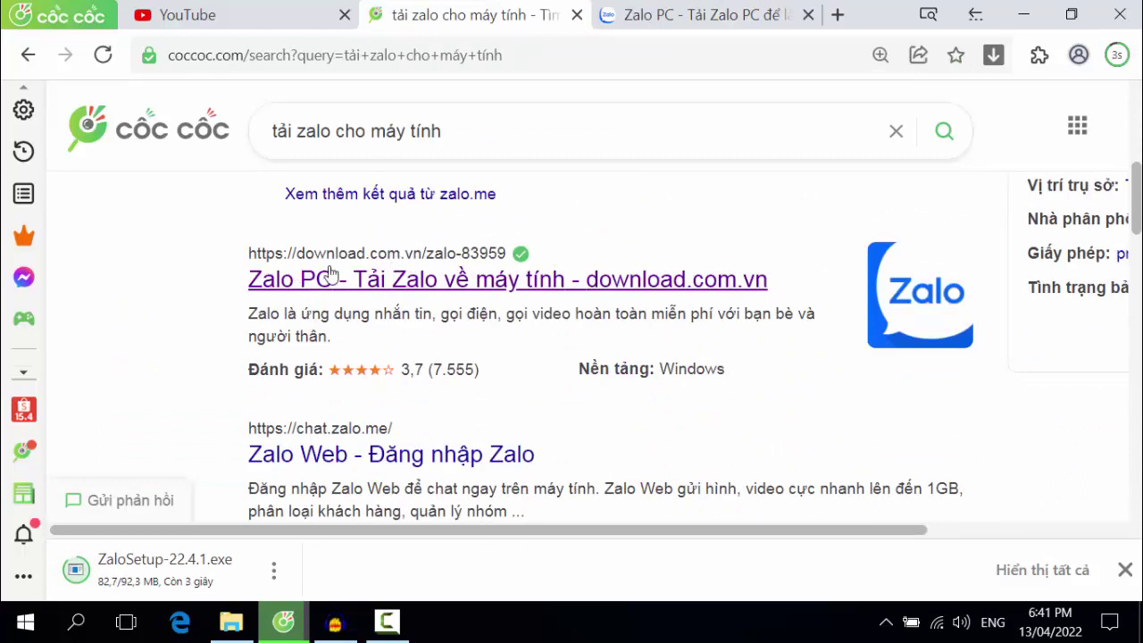
{"action": "left_click", "coordinate": [458, 282]}
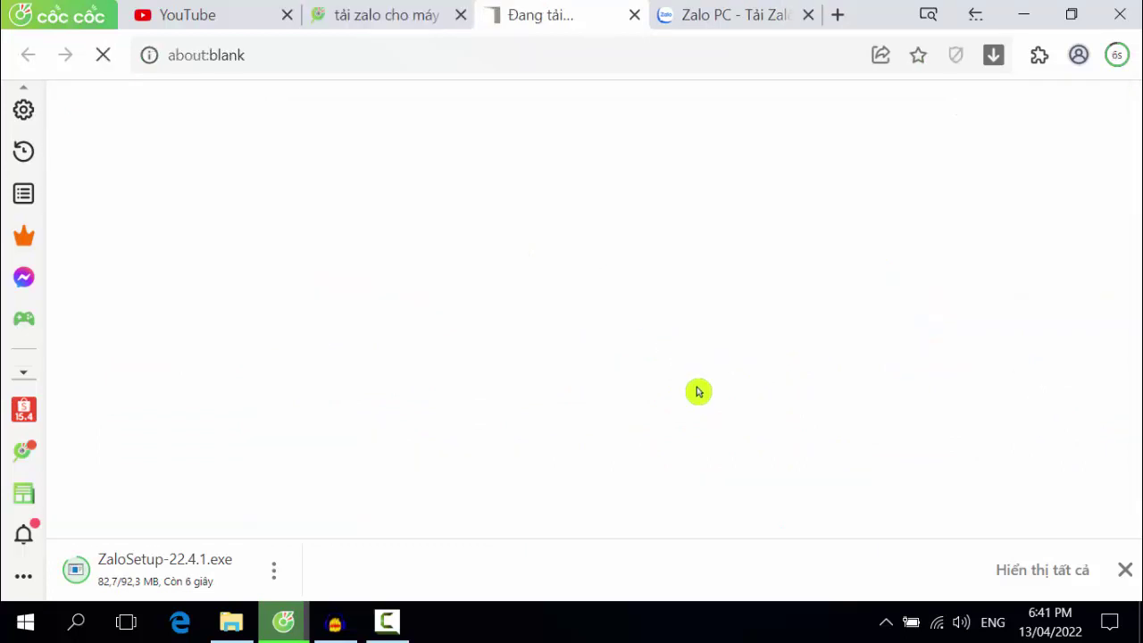
{"action": "left_click", "coordinate": [809, 15]}
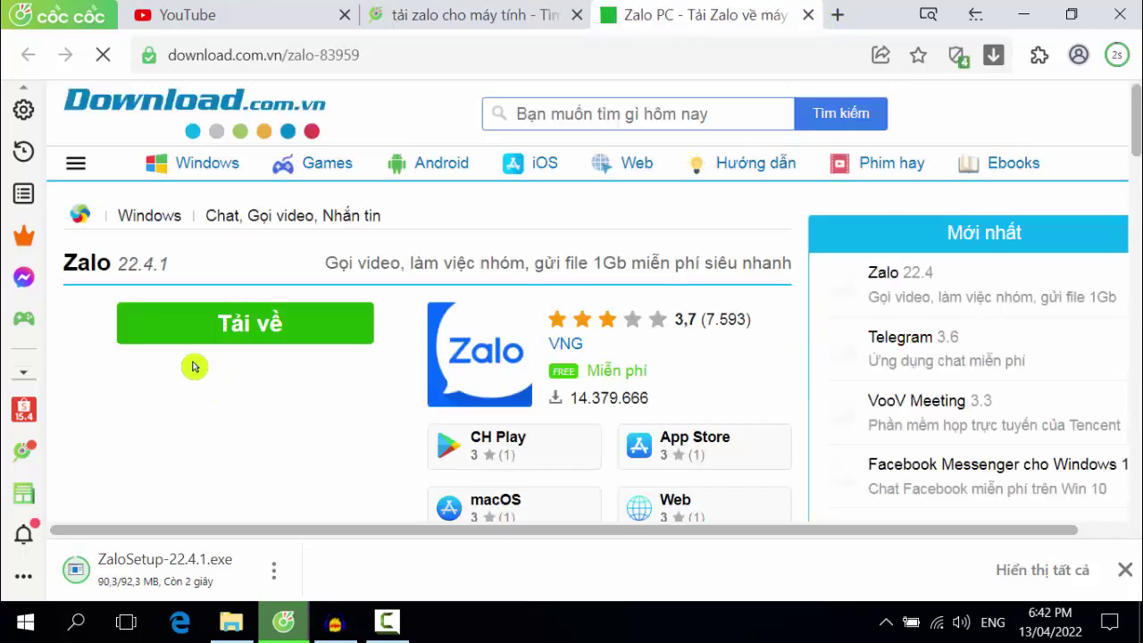
Open the download links page on download.com.vn, examine the Zalo versions offered, and close the page
{"action": "left_click", "coordinate": [275, 336]}
{"action": "scroll", "coordinate": [594, 415], "scroll_direction": "down", "scroll_amount": 1}
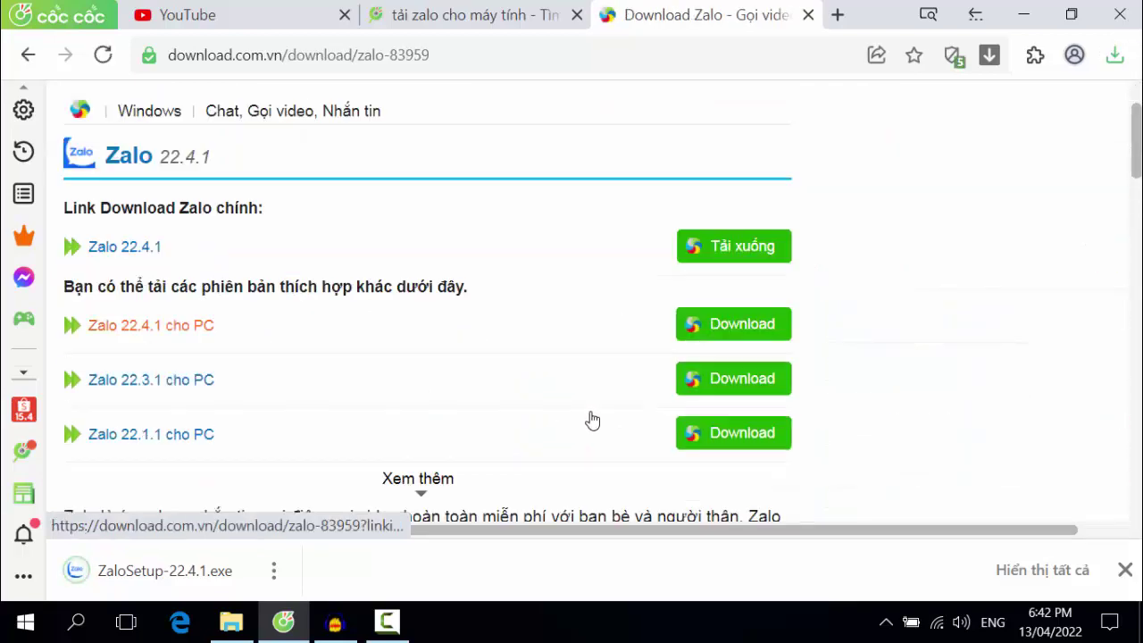
{"action": "scroll", "coordinate": [590, 422], "scroll_direction": "up", "scroll_amount": 1}
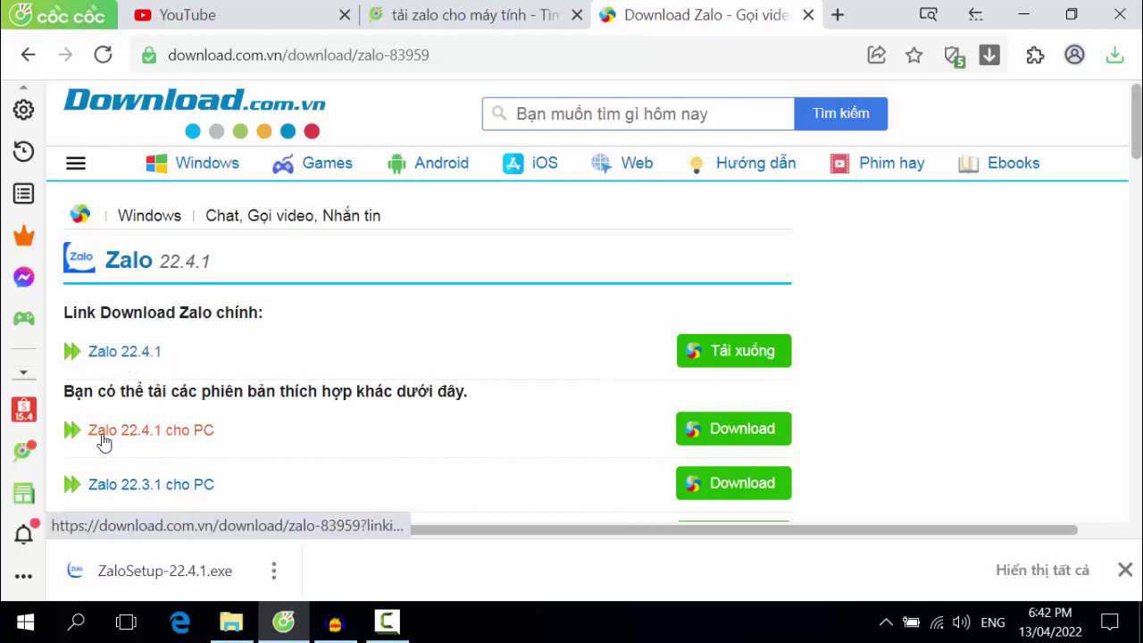
{"action": "scroll", "coordinate": [214, 473], "scroll_direction": "down", "scroll_amount": 1}
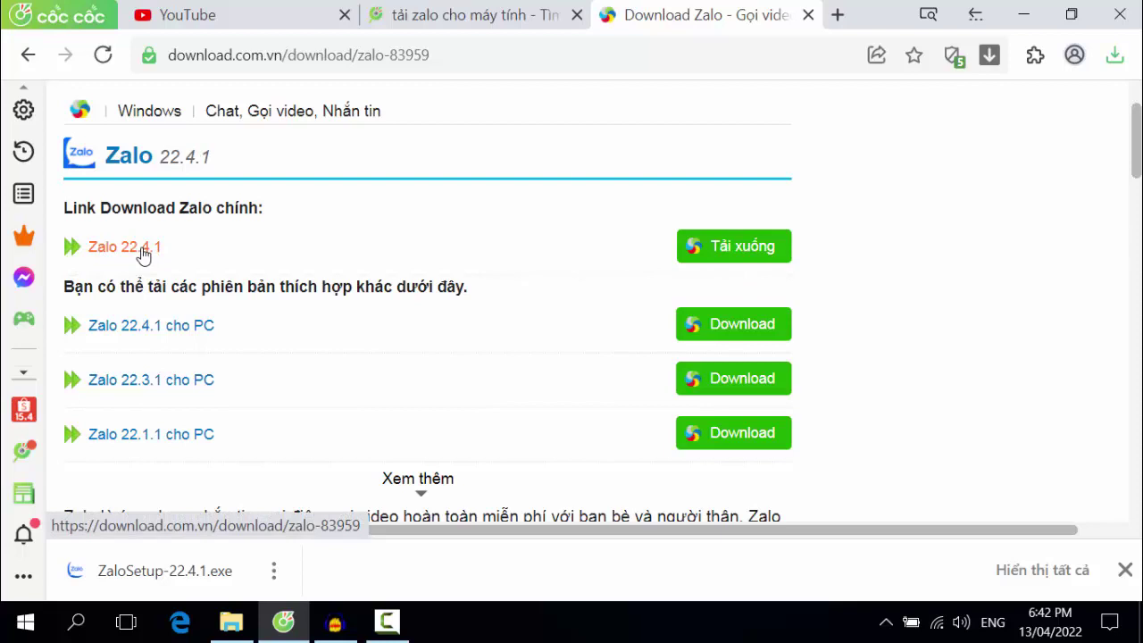
{"action": "left_click", "coordinate": [808, 14]}
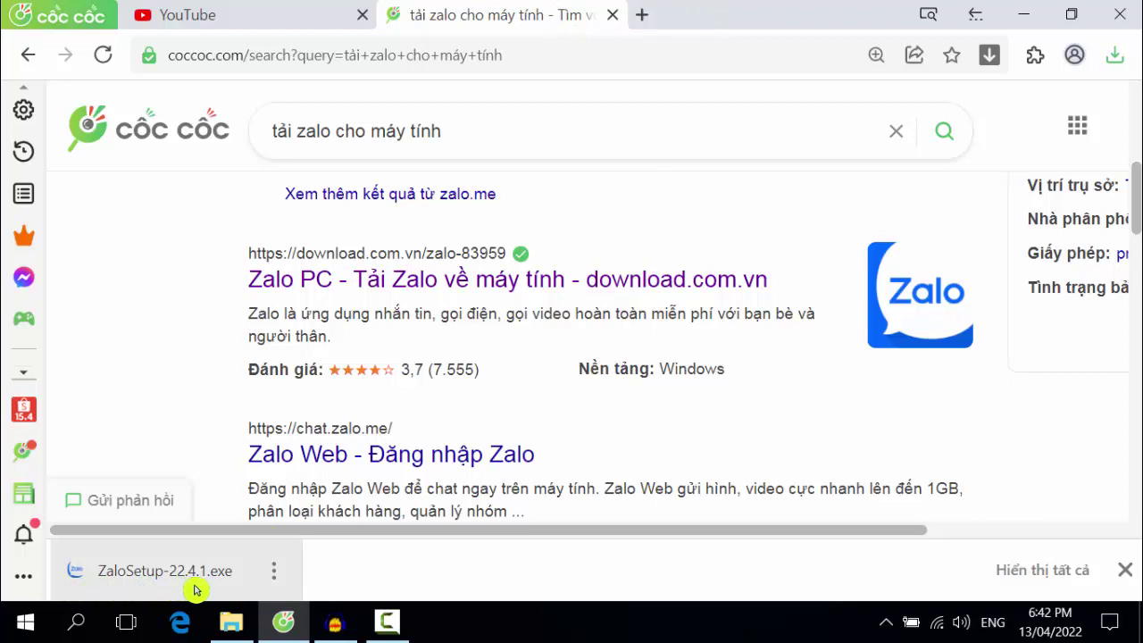
Minimize the Cốc Cốc browser and close the This PC window to return to the desktop
{"action": "left_click", "coordinate": [64, 577]}
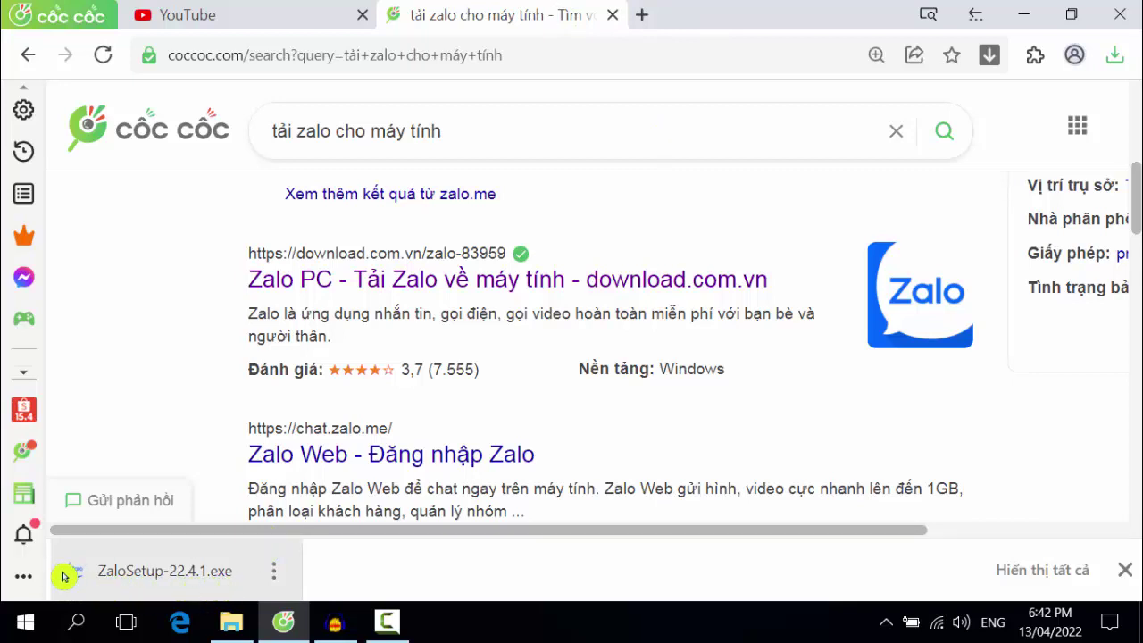
{"action": "left_click", "coordinate": [1026, 16]}
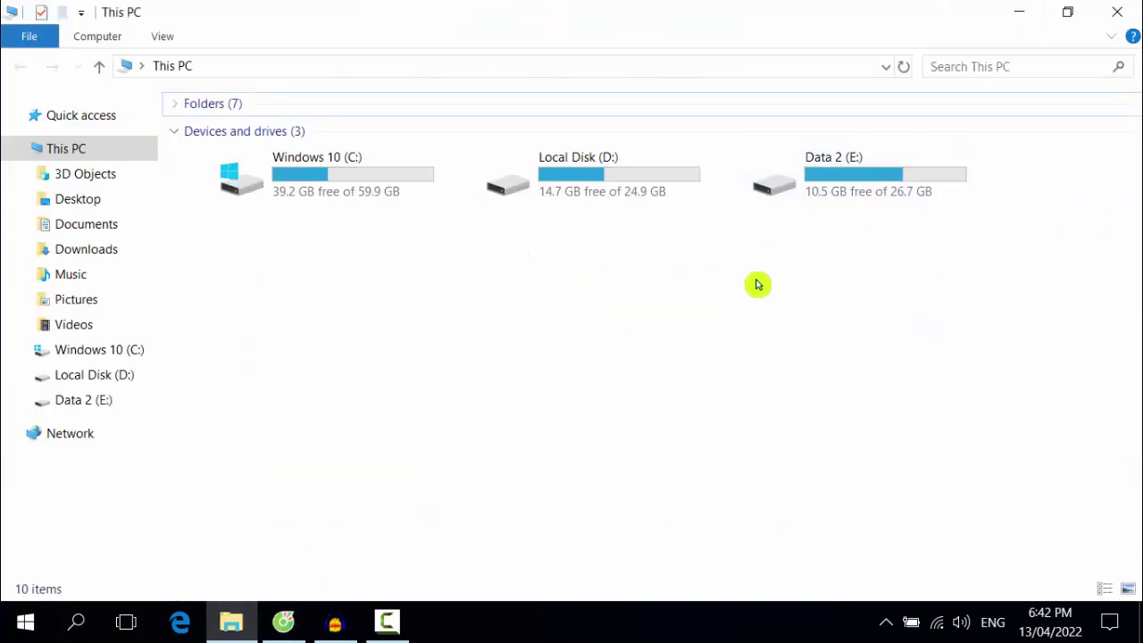
{"action": "left_click", "coordinate": [1124, 12]}
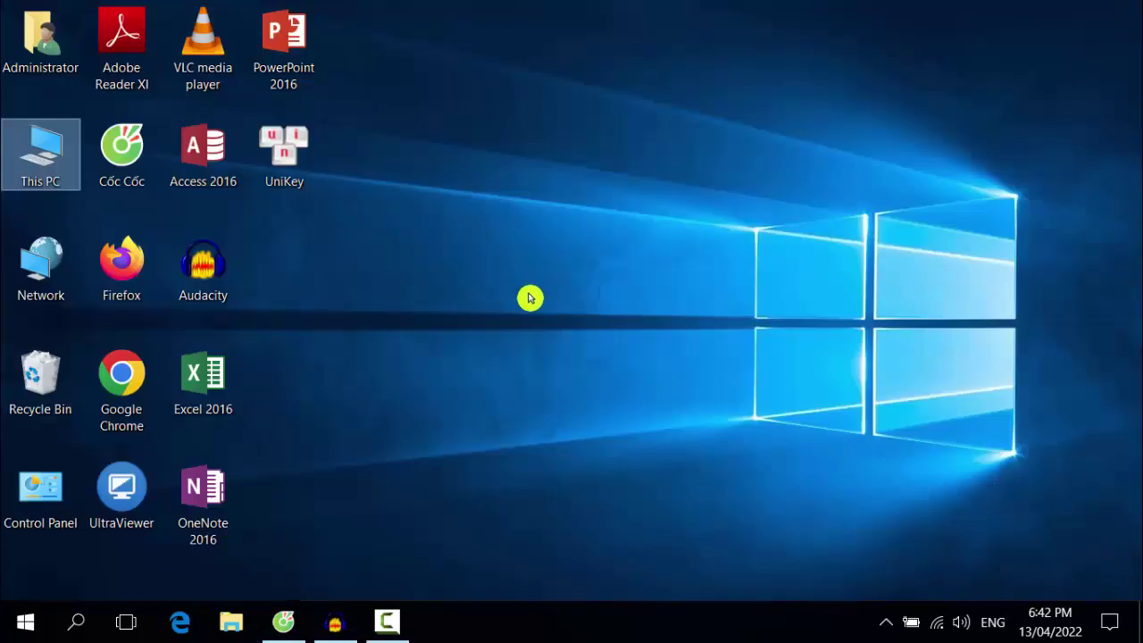
Open This PC, check the Downloads folder for the Zalo installer, and go back to This PC
{"action": "double_click", "coordinate": [16, 143]}
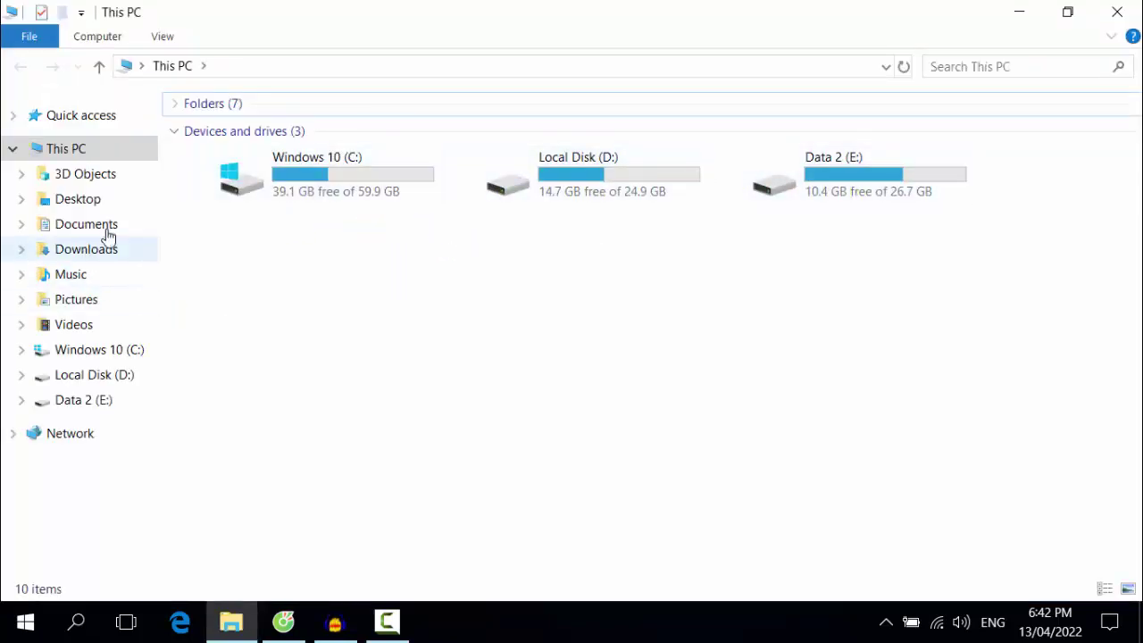
{"action": "left_click", "coordinate": [83, 259]}
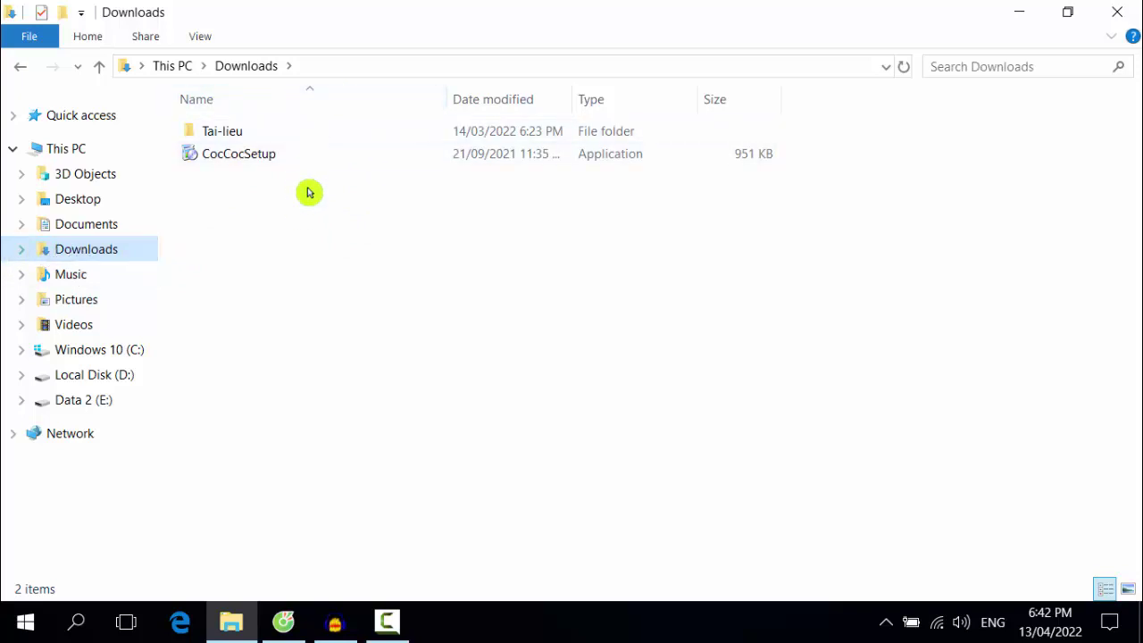
{"action": "left_click", "coordinate": [31, 75]}
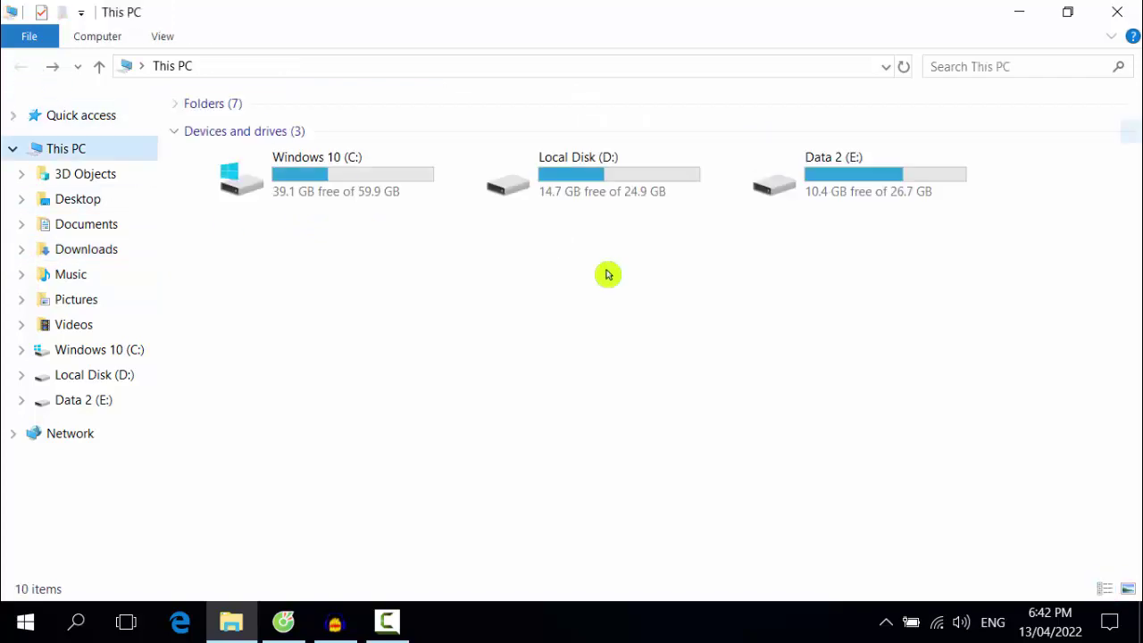
Locate the ZaloSetup-22.4.1 file on the Data 2 (E:) drive and minimize the folder window
{"action": "double_click", "coordinate": [878, 187]}
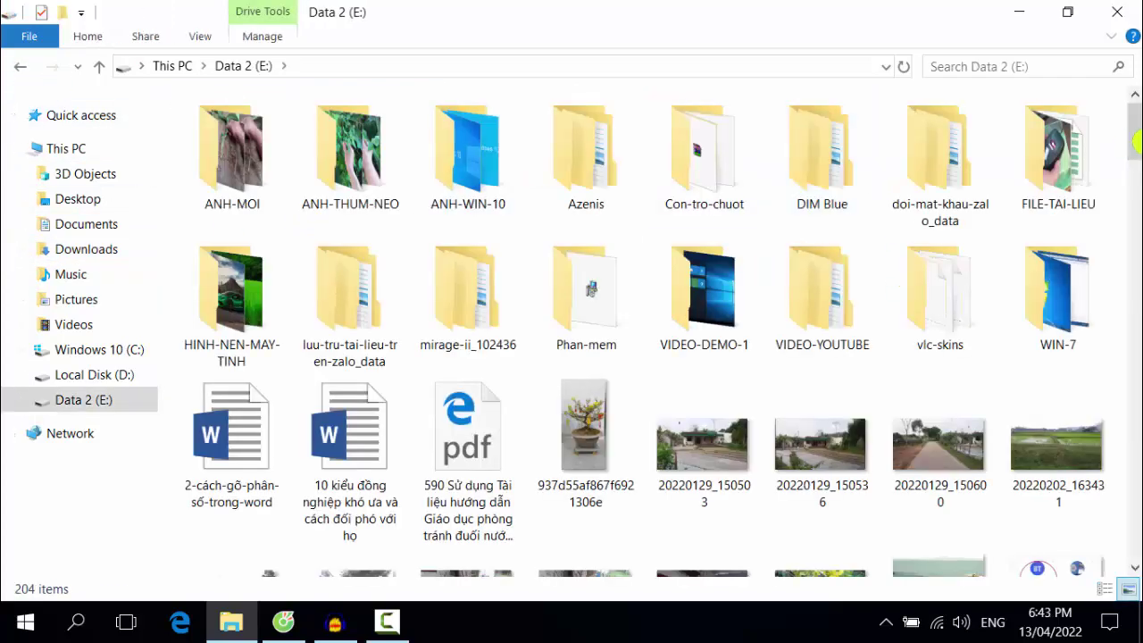
{"action": "left_click_drag", "start_coordinate": [1134, 142], "coordinate": [1133, 554]}
{"action": "left_click", "coordinate": [640, 478]}
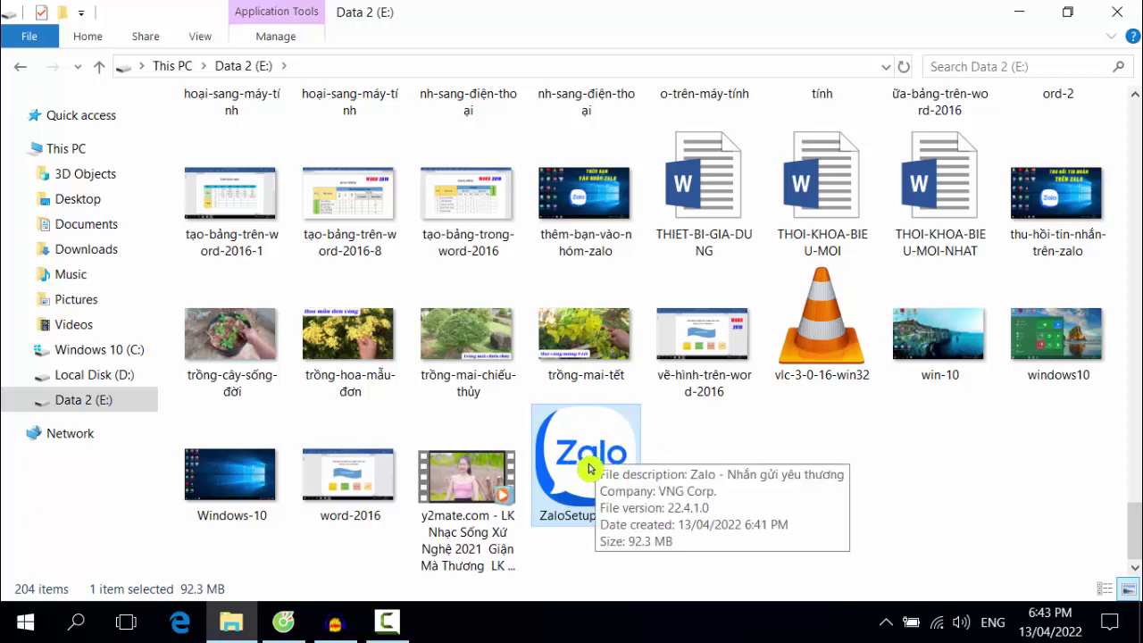
{"action": "left_click", "coordinate": [729, 455]}
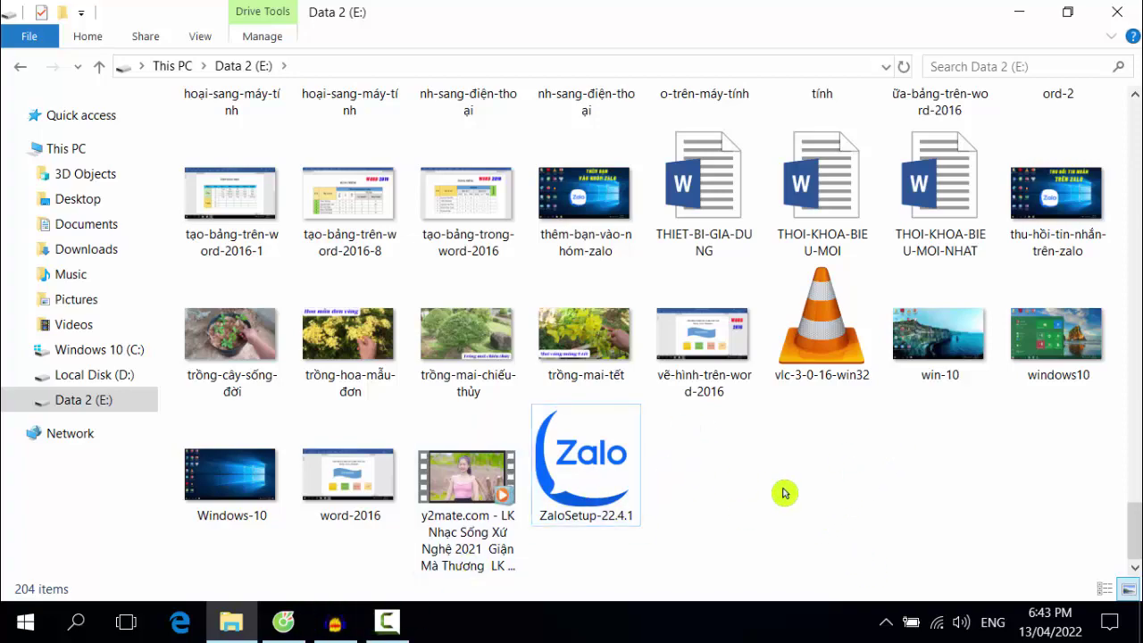
{"action": "scroll", "coordinate": [784, 491], "scroll_direction": "up", "scroll_amount": 15}
{"action": "left_click", "coordinate": [1019, 14]}
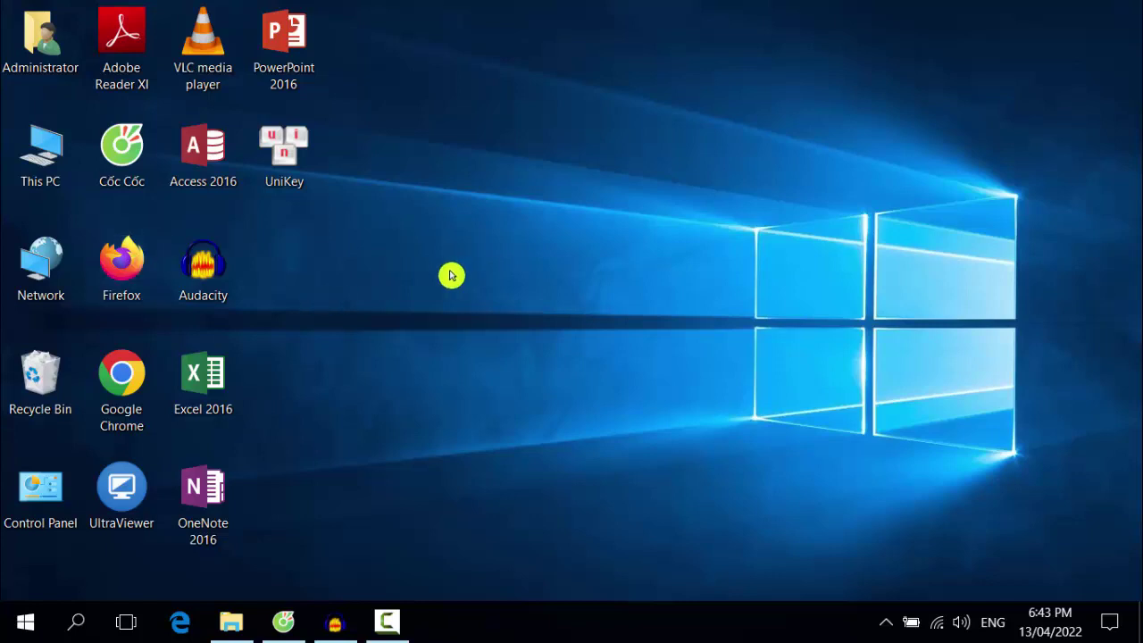
Switch to the YouTube page in the Cốc Cốc browser and close the Zalo search results tab
{"action": "left_click", "coordinate": [295, 622]}
{"action": "left_click", "coordinate": [286, 15]}
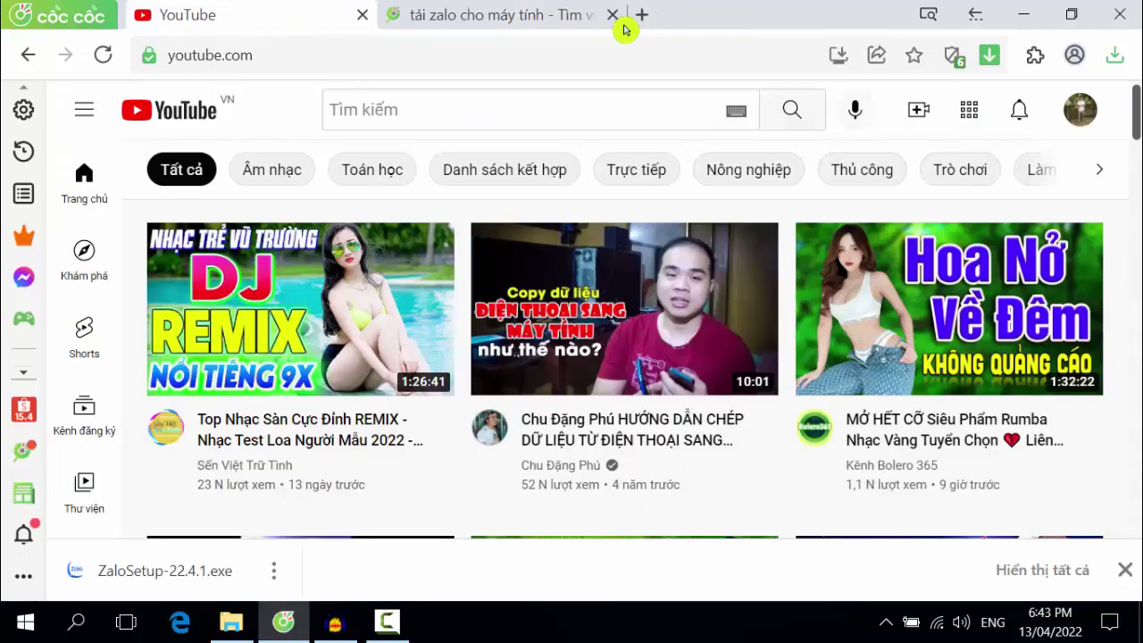
{"action": "left_click", "coordinate": [613, 15]}
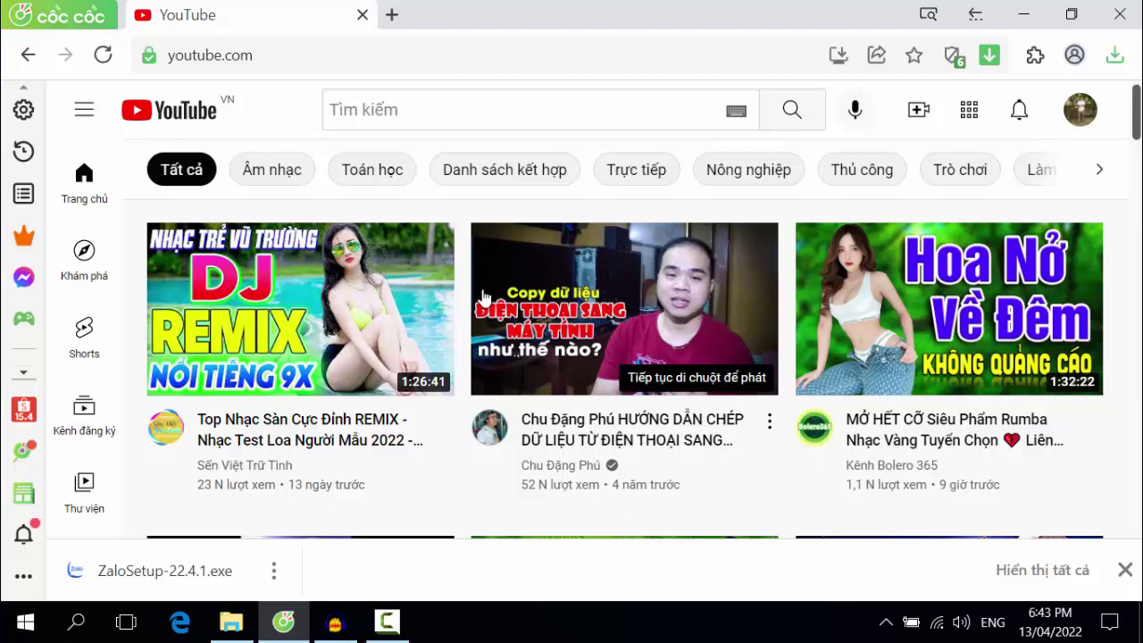
Search YouTube for "kham pha cuoc song tv" using the earlier search suggestion
{"action": "left_click", "coordinate": [526, 109]}
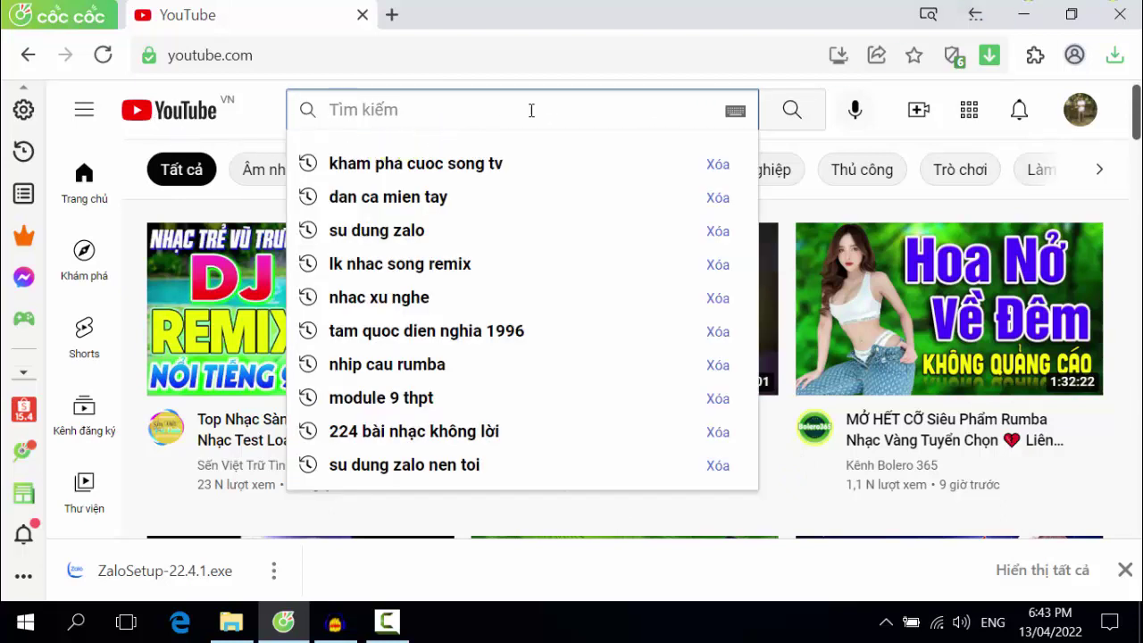
{"action": "left_click", "coordinate": [406, 176]}
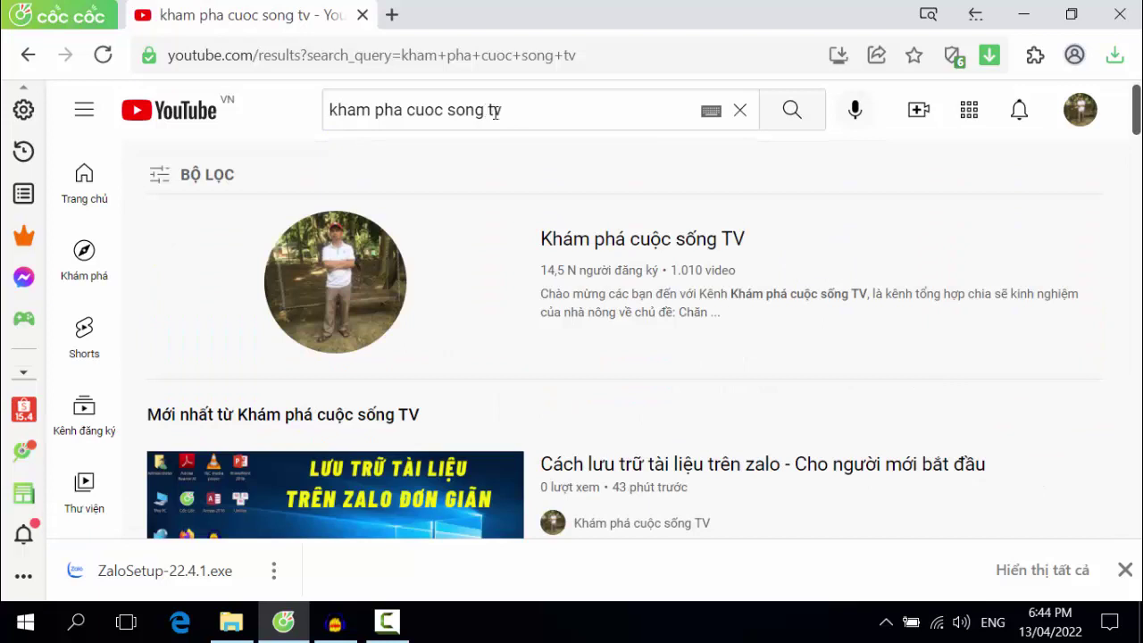
{"action": "double_click", "coordinate": [494, 111]}
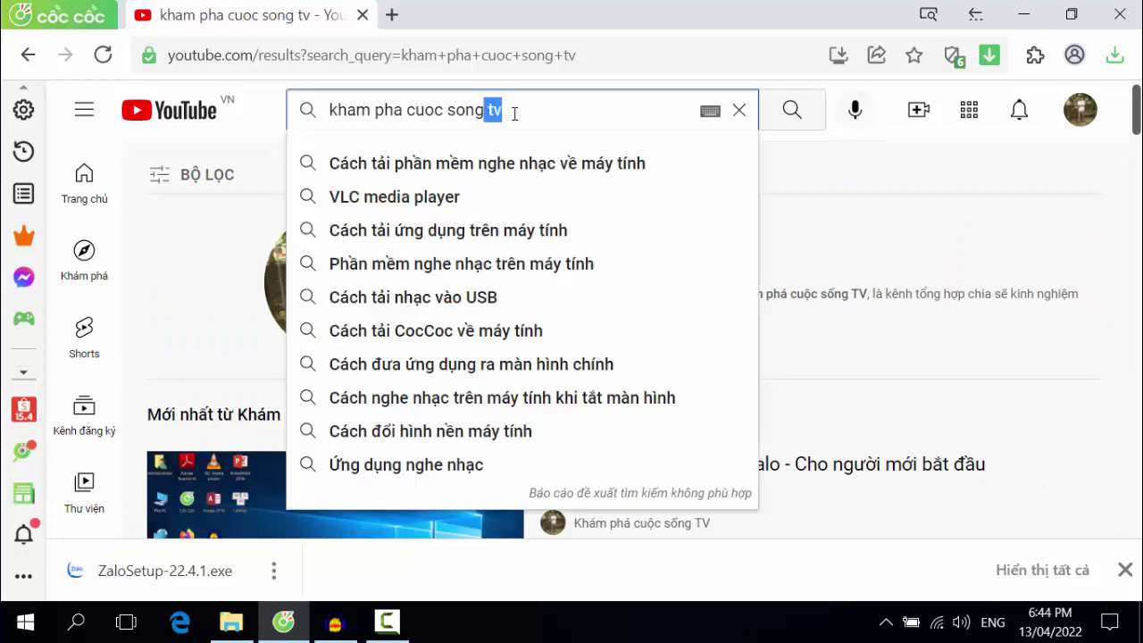
{"action": "left_click", "coordinate": [797, 117]}
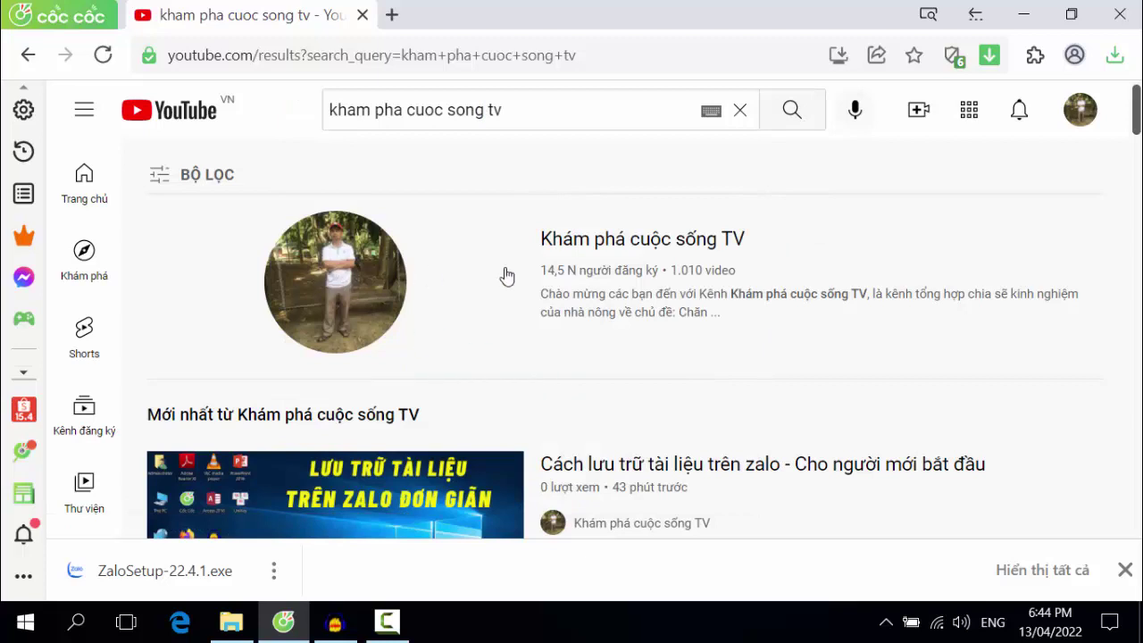
Open the Khám phá cuộc sống TV channel from the search results and browse its uploaded videos
{"action": "left_click", "coordinate": [369, 304]}
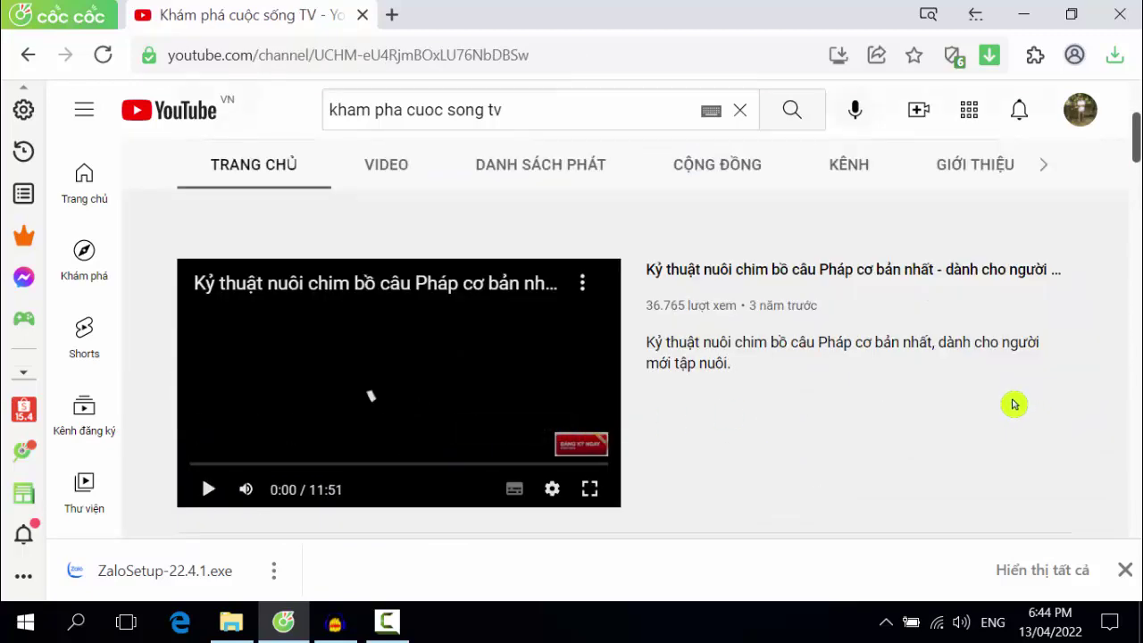
{"action": "scroll", "coordinate": [679, 340], "scroll_direction": "down", "scroll_amount": 1}
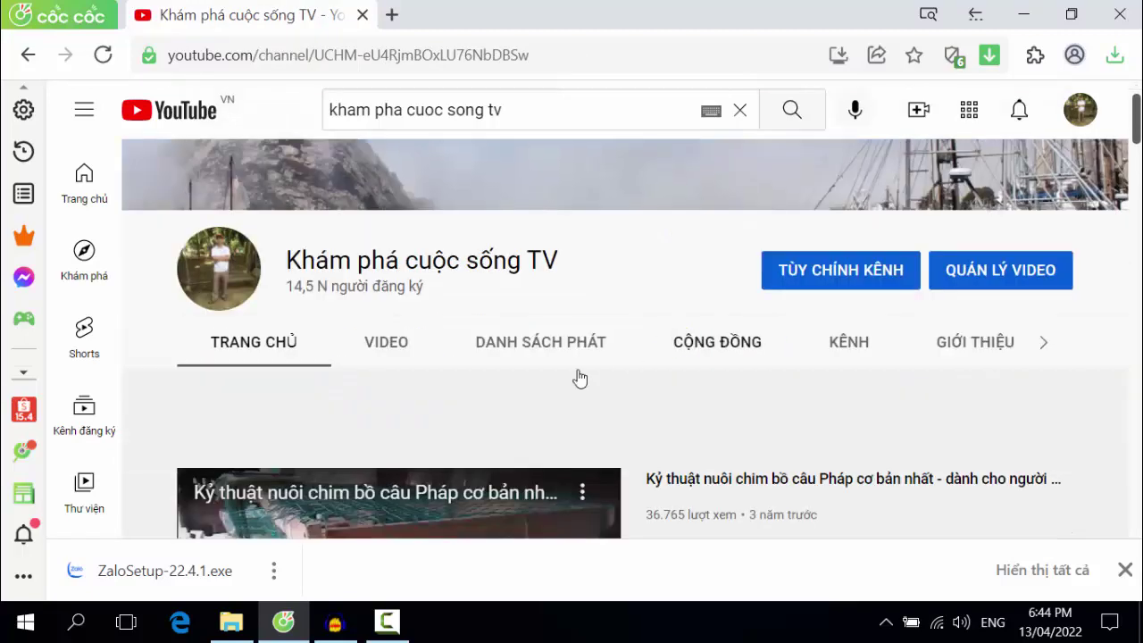
{"action": "left_click", "coordinate": [383, 354]}
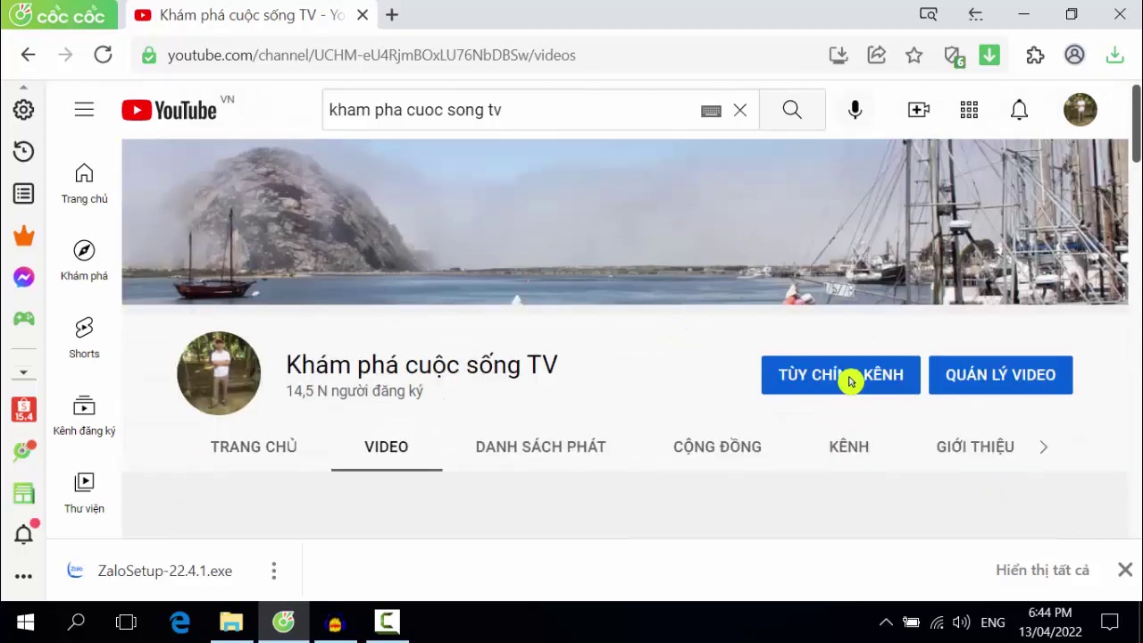
{"action": "left_click_drag", "start_coordinate": [1138, 154], "coordinate": [1137, 215]}
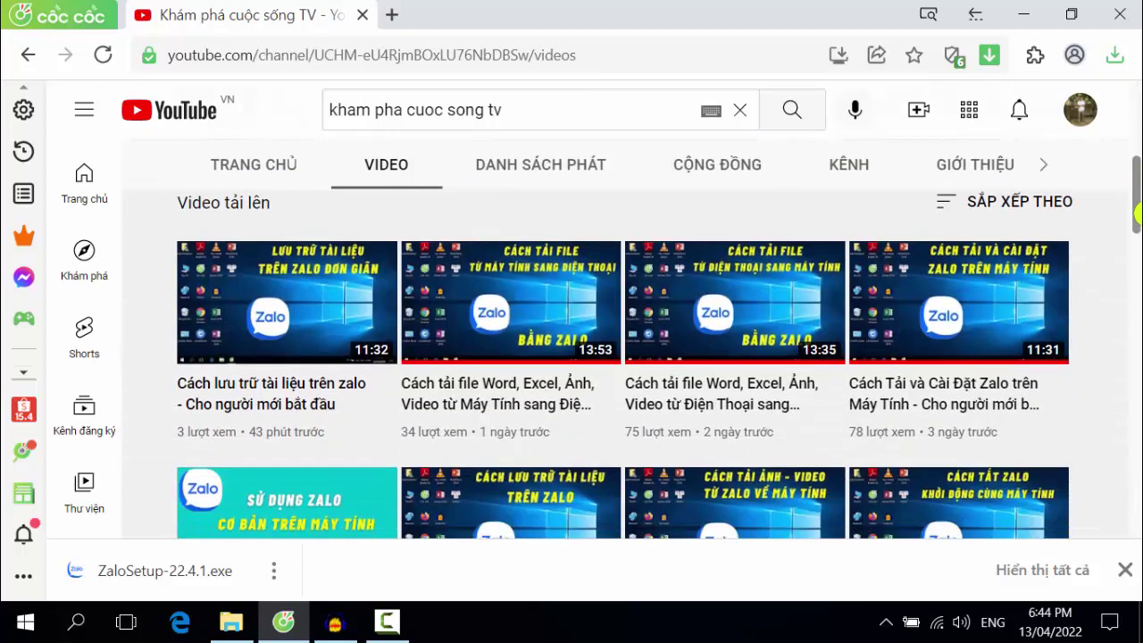